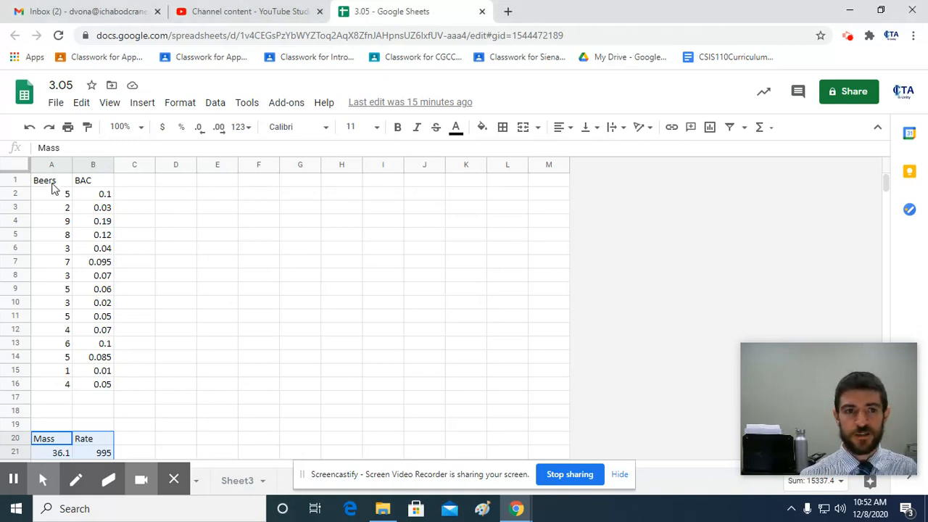
- Insert a scatter chart of the Beers and BAC data in A1:B16 and delete that chart
drag(53, 186, 100, 379)
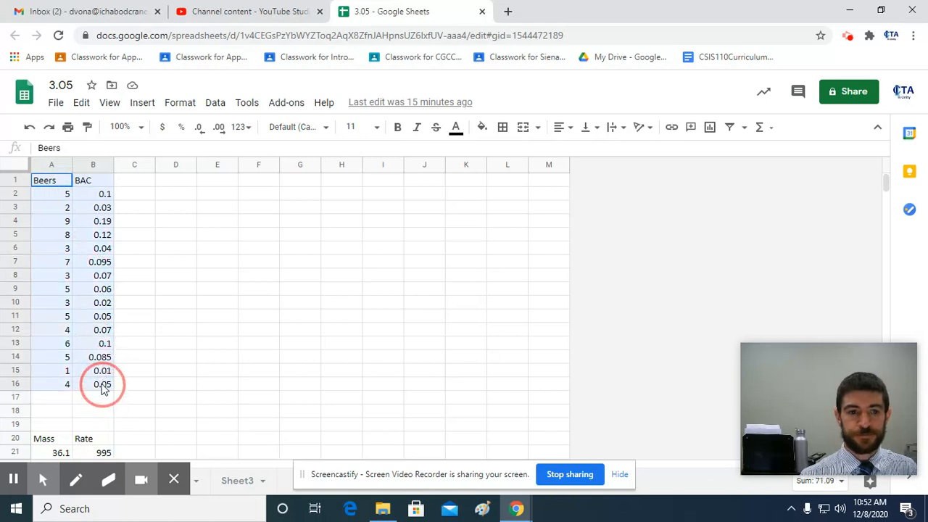
click(140, 103)
click(162, 292)
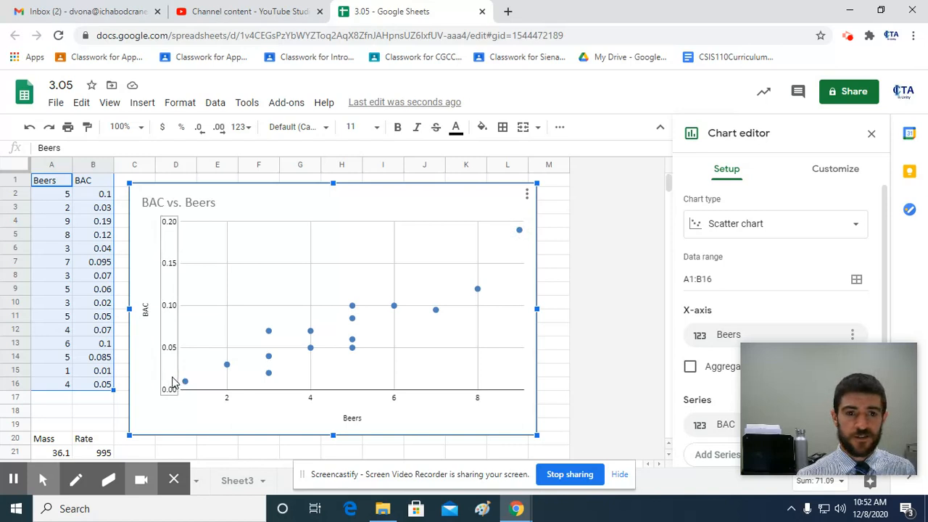
click(527, 194)
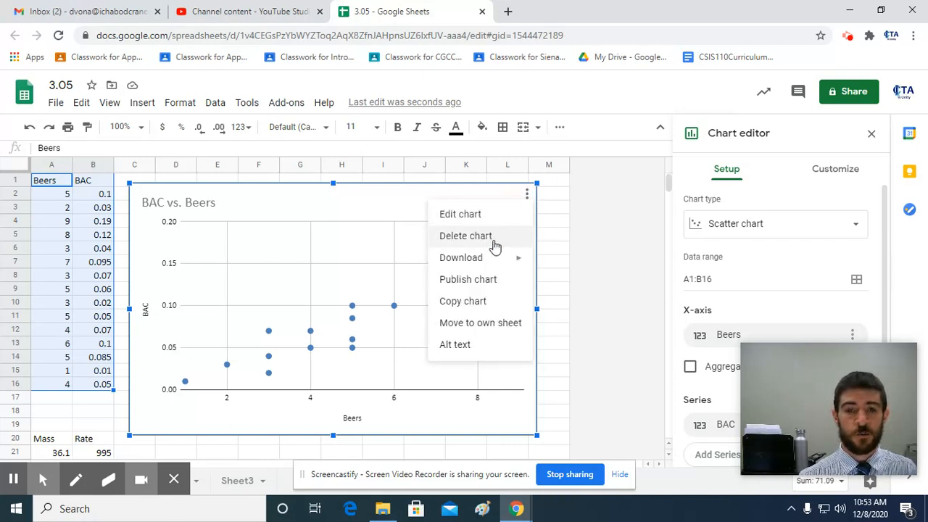
click(465, 237)
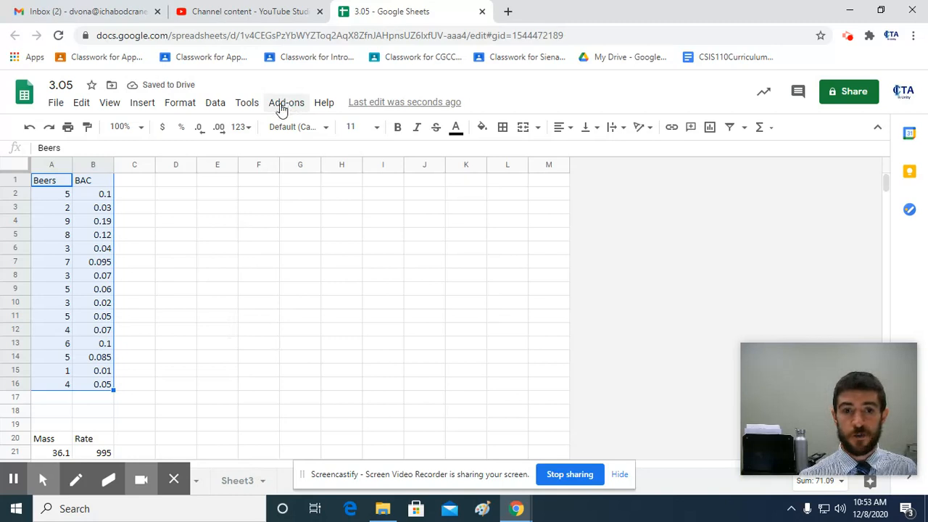
- Search the add-ons marketplace for "xml" and close the marketplace without installing anything
click(283, 104)
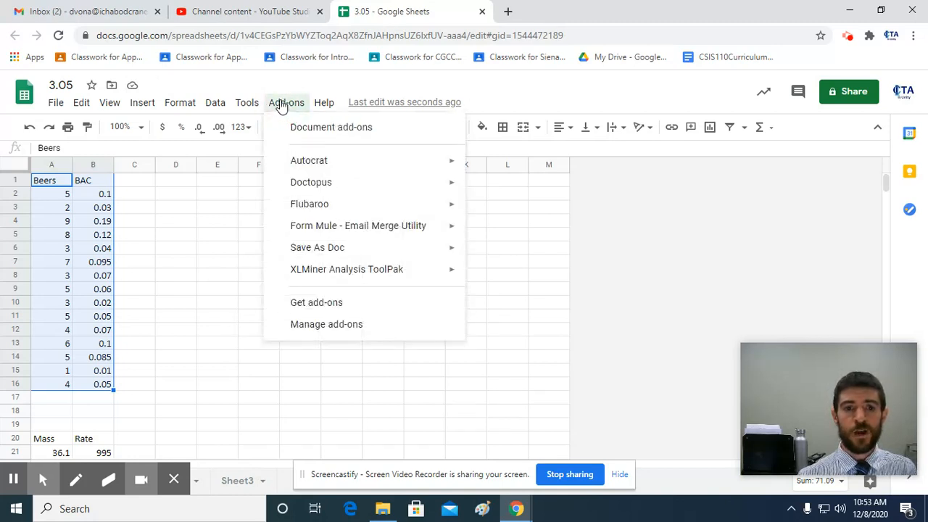
click(316, 305)
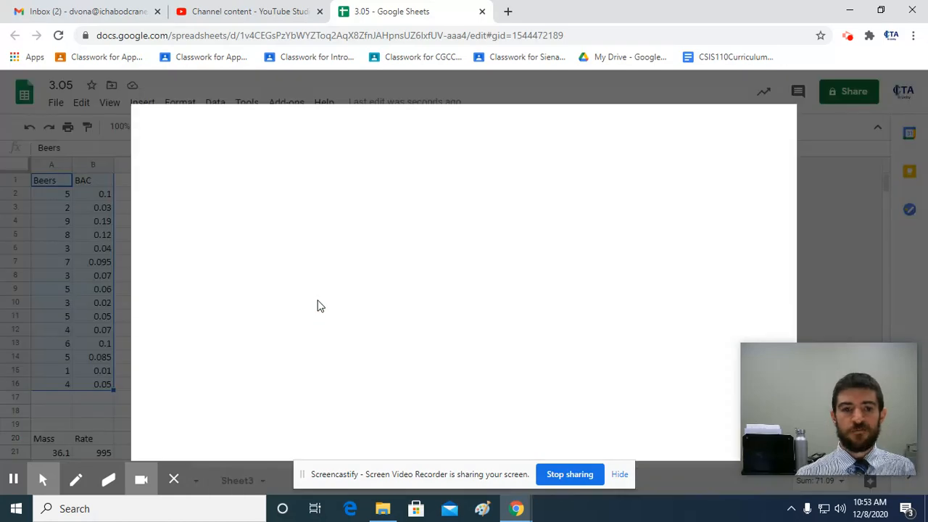
click(489, 130)
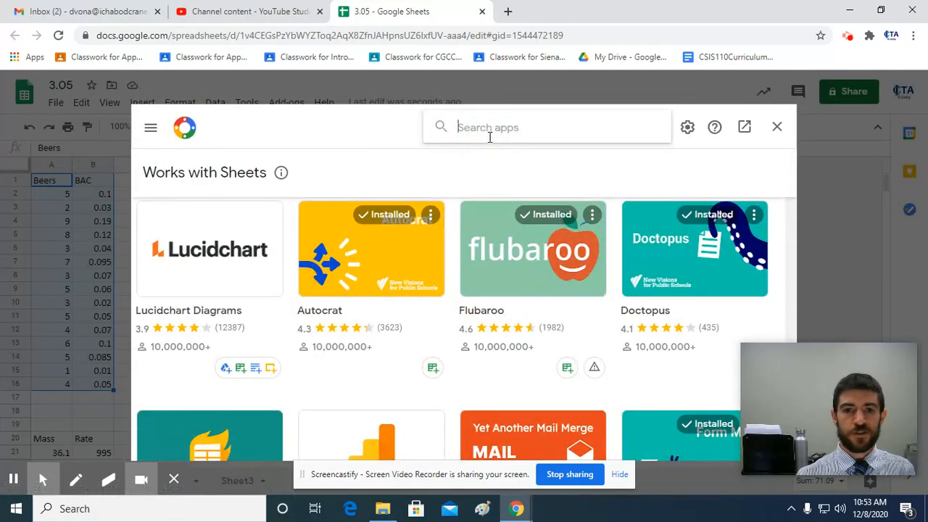
text(xml)
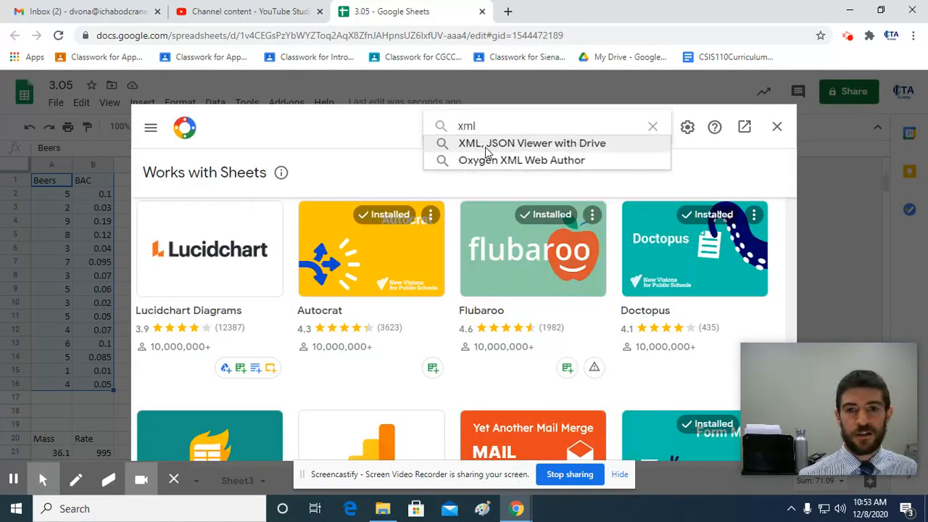
click(777, 130)
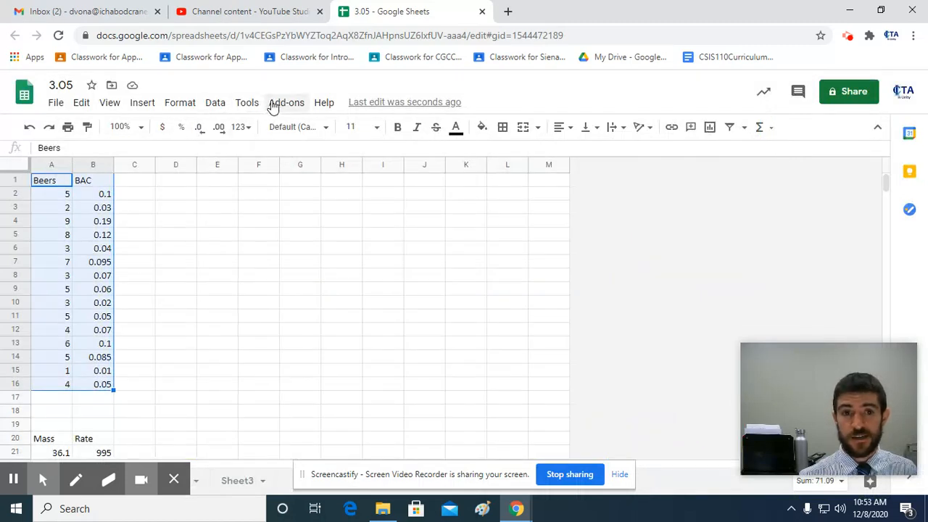
- Start the installed XLMiner Analysis ToolPak add-on
click(274, 106)
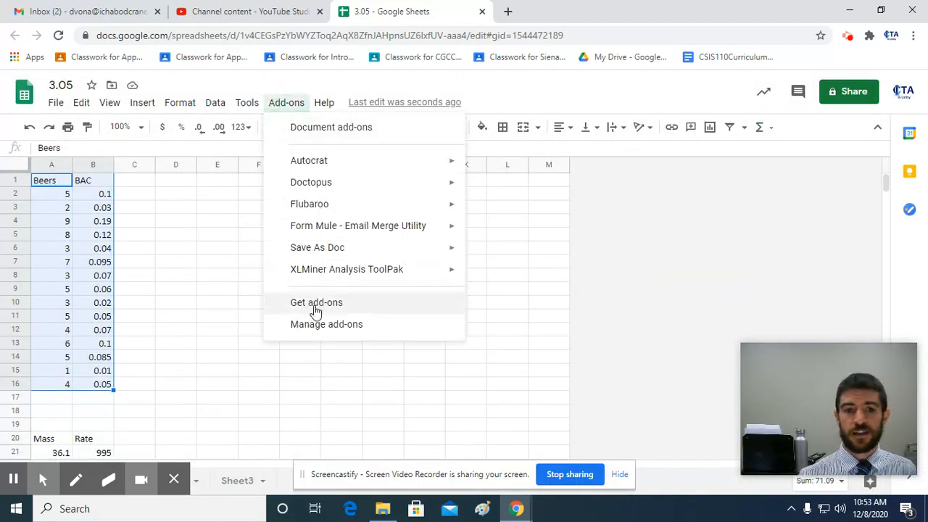
click(281, 100)
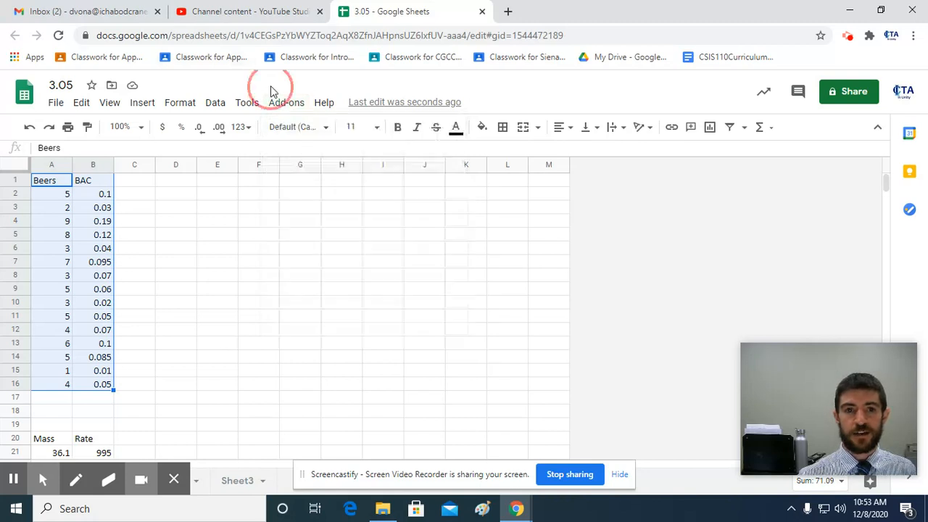
click(277, 102)
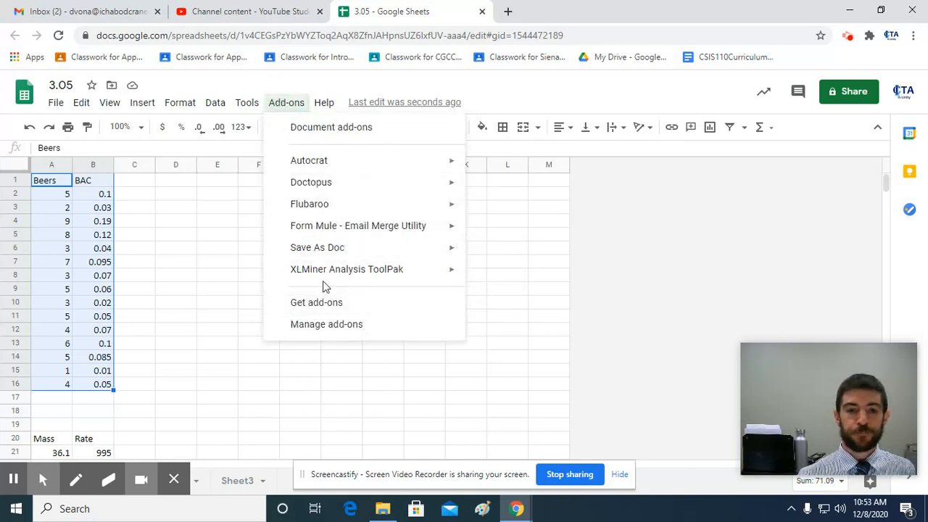
mouse_move(304, 279)
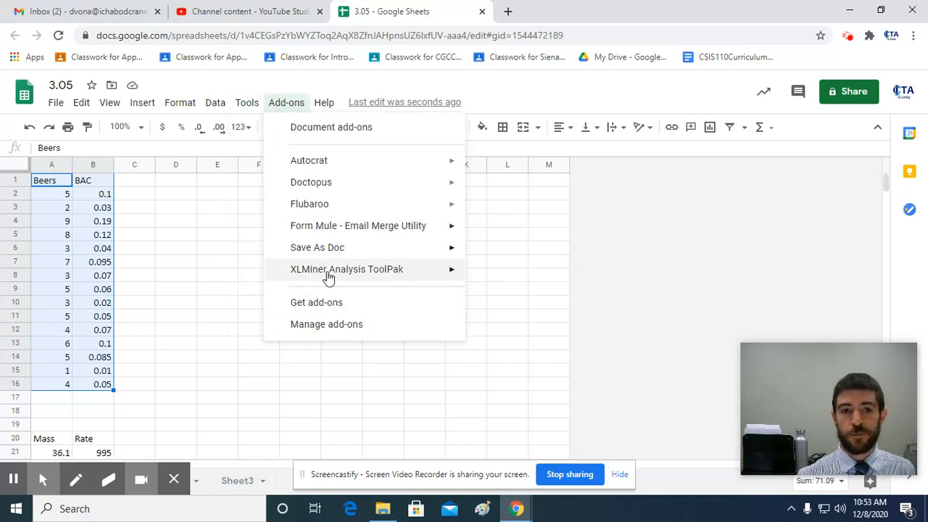
mouse_move(336, 273)
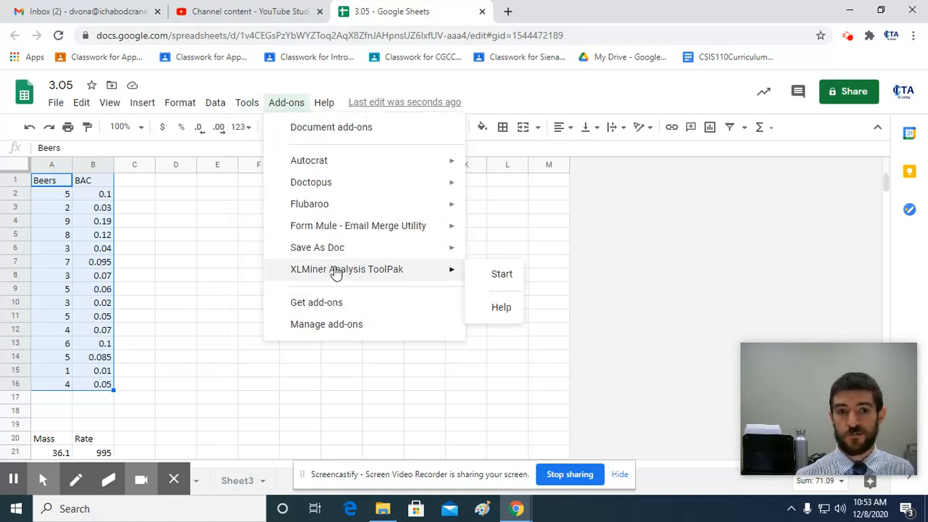
click(500, 274)
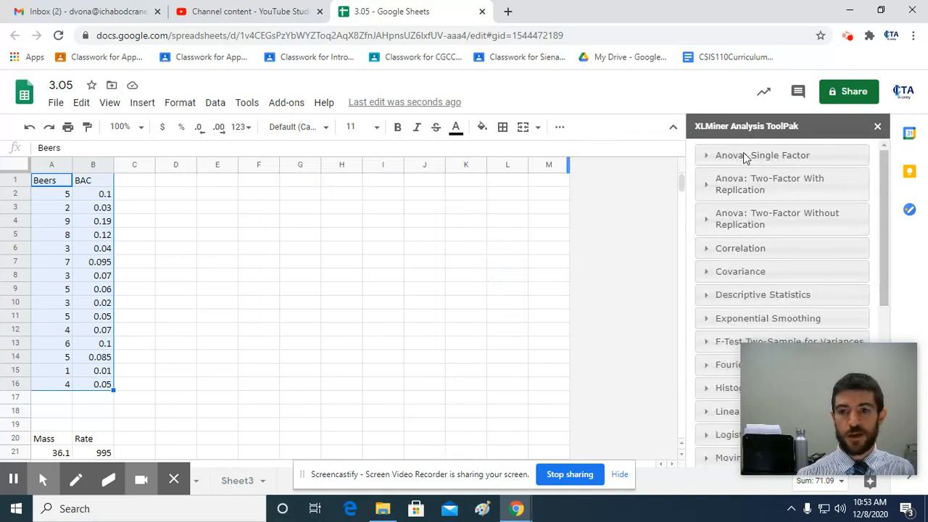
- Open the Linear Regression settings in the XLMiner Analysis ToolPak
click(771, 378)
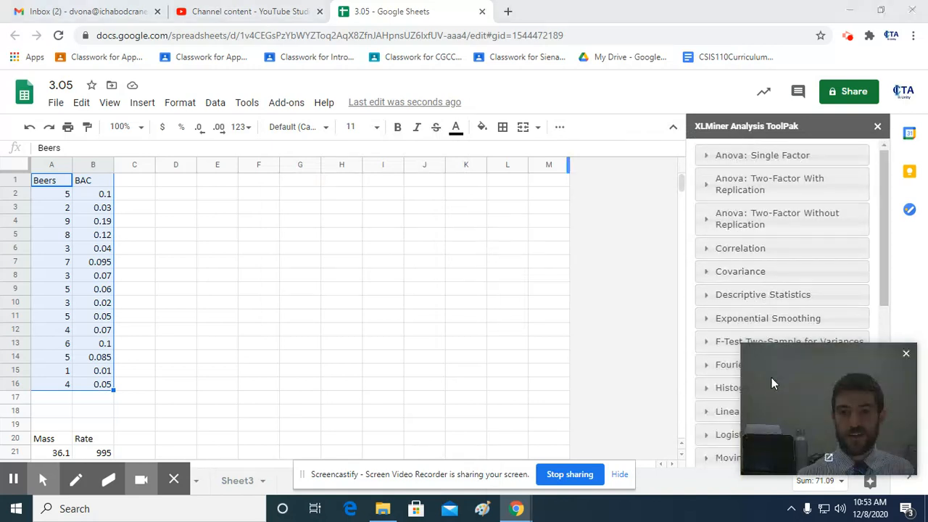
drag(771, 378, 524, 321)
scroll(736, 295, down, 1)
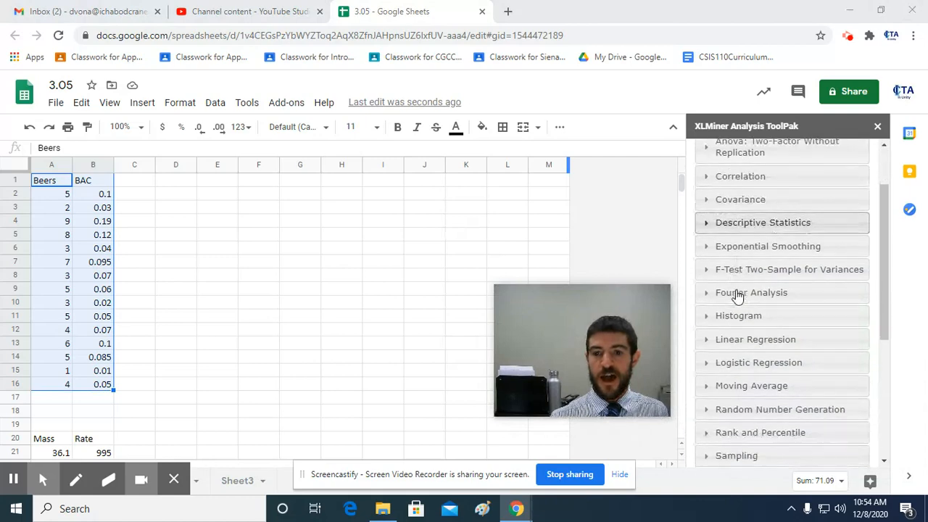
scroll(736, 296, down, 2)
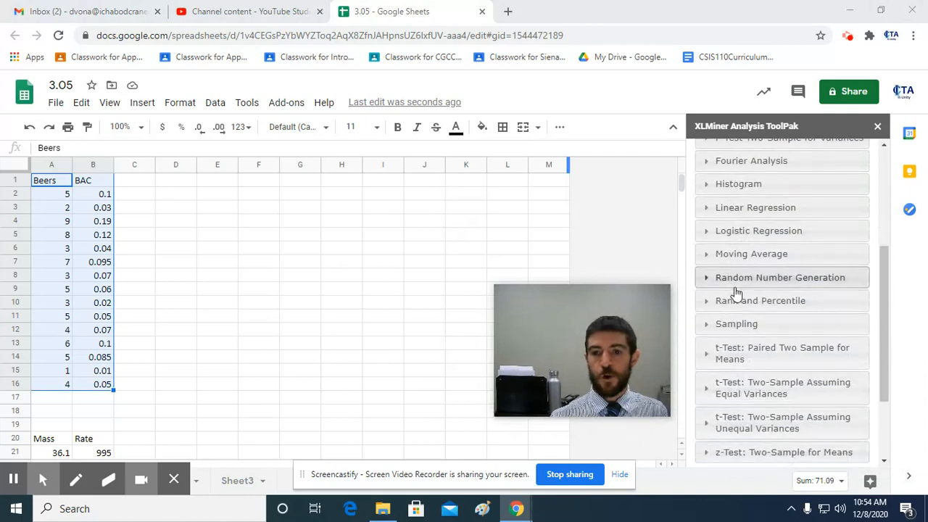
click(734, 210)
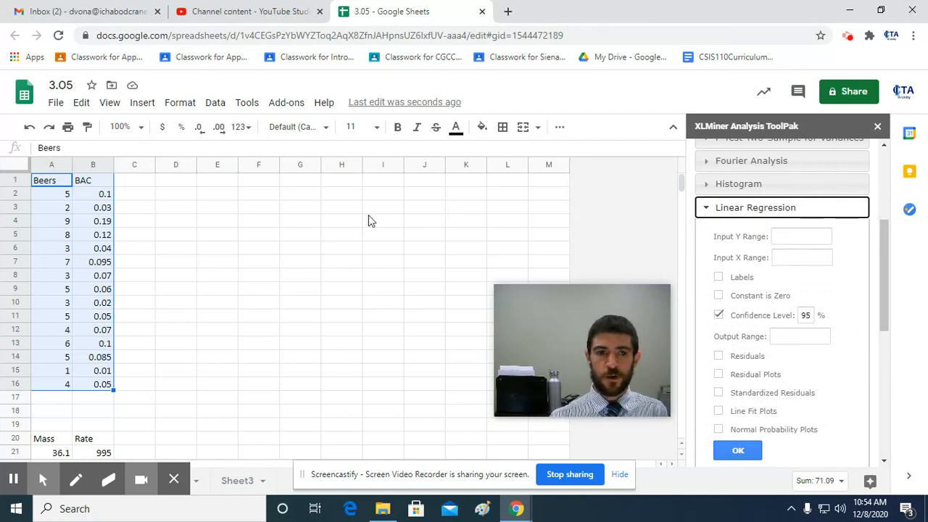
- Set the regression's input X range to A1:A16 and input Y range to B1:B16, with Labels enabled
click(234, 207)
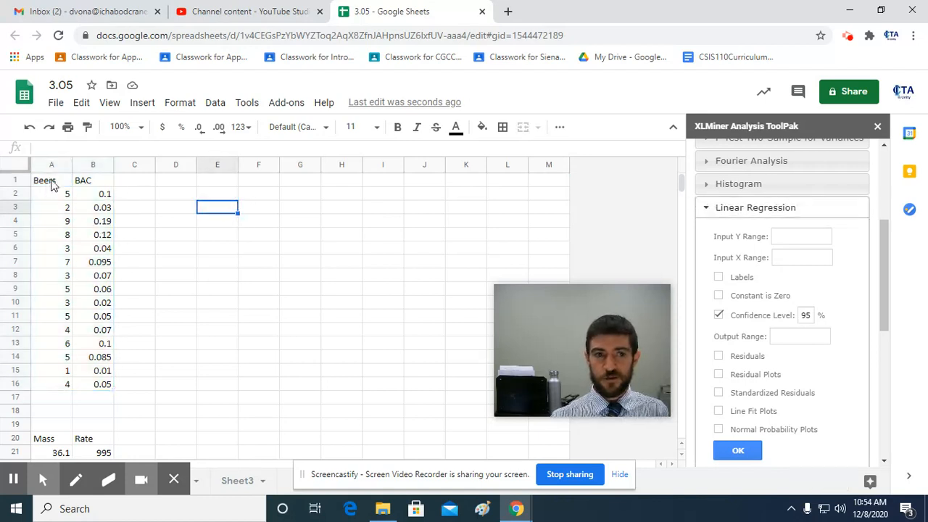
drag(62, 184, 62, 384)
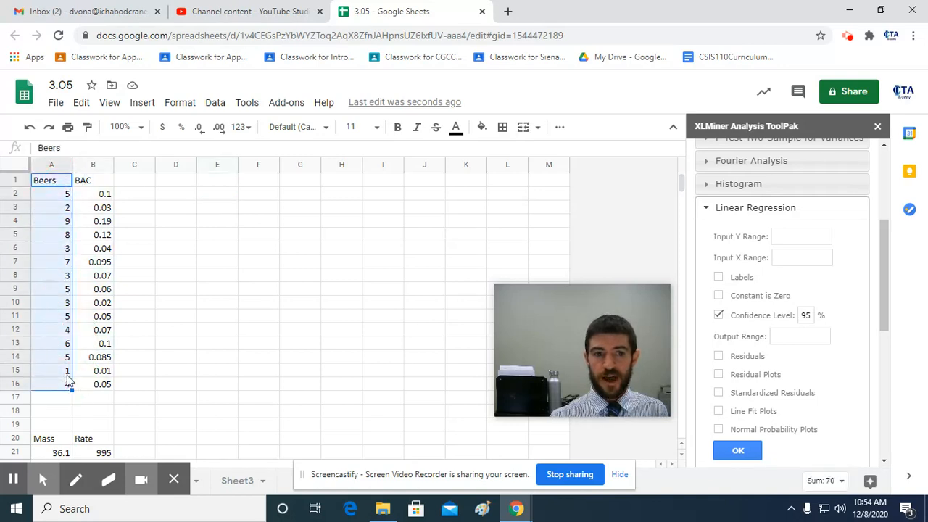
click(777, 260)
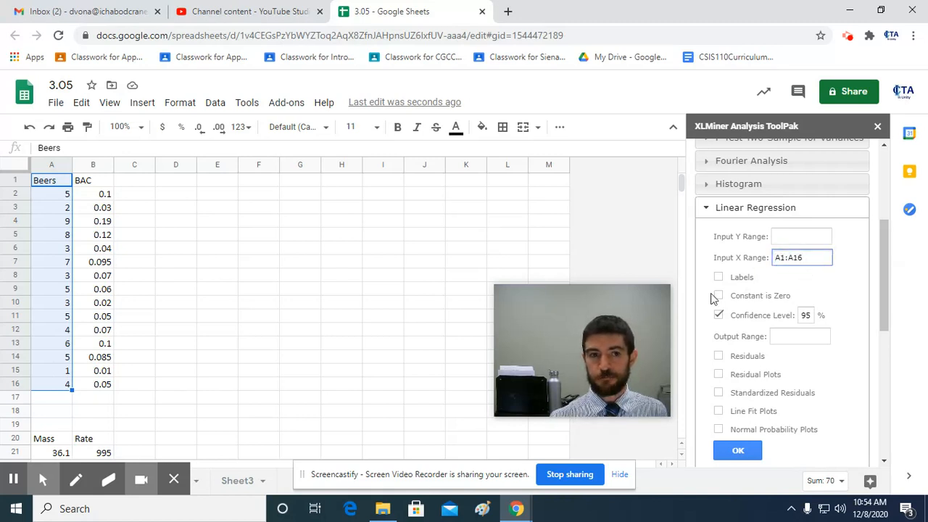
click(99, 186)
drag(99, 186, 109, 385)
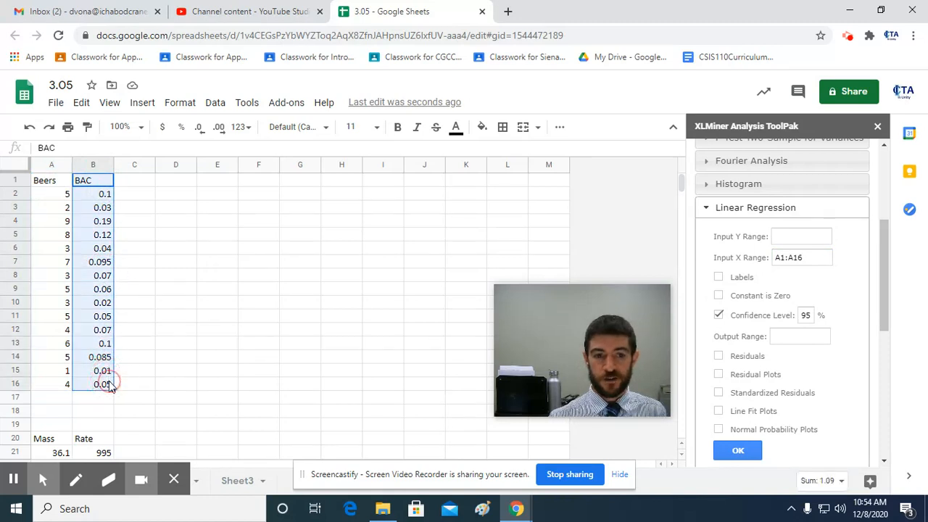
click(788, 236)
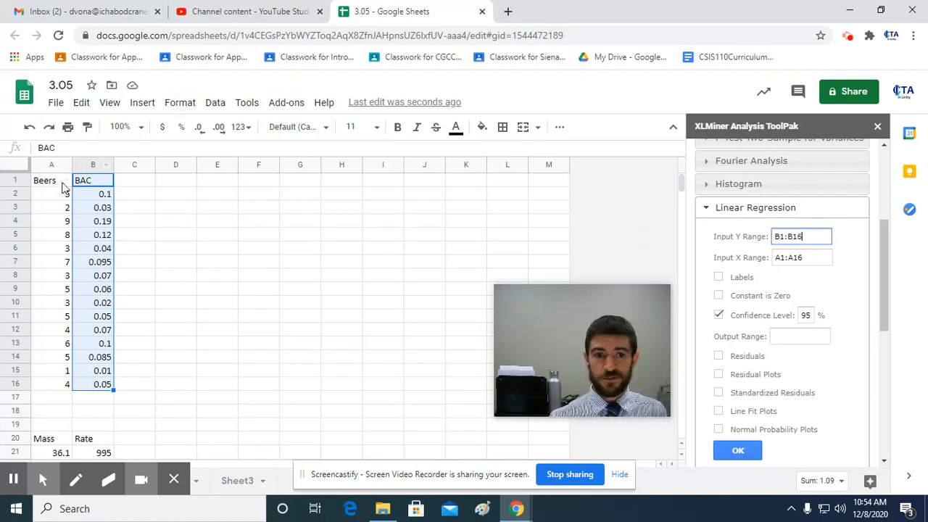
click(744, 279)
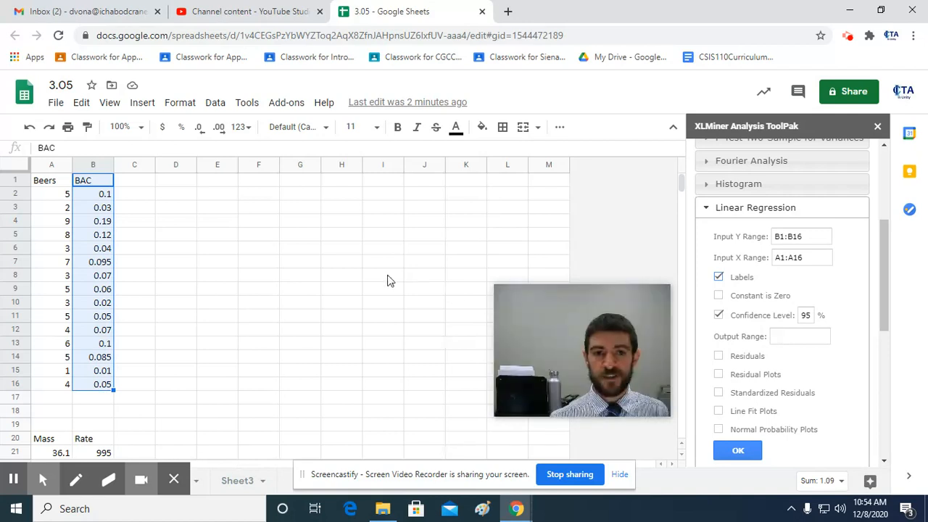
- Run the linear regression with output range F1, including Residuals and Residual Plots
click(256, 185)
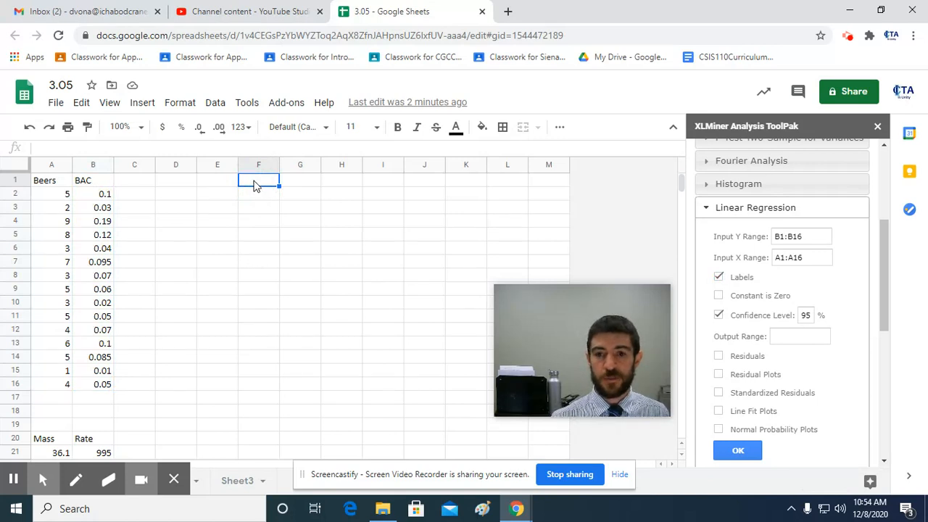
click(784, 338)
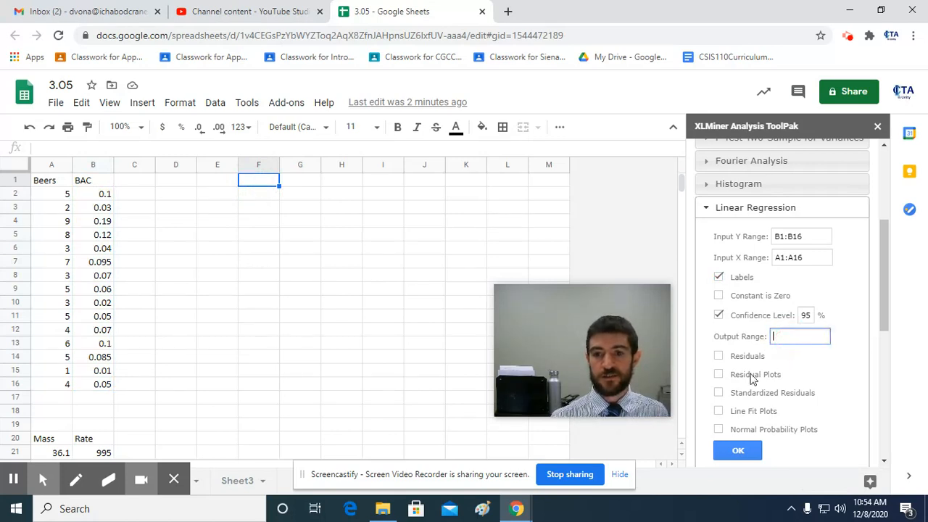
text(F1)
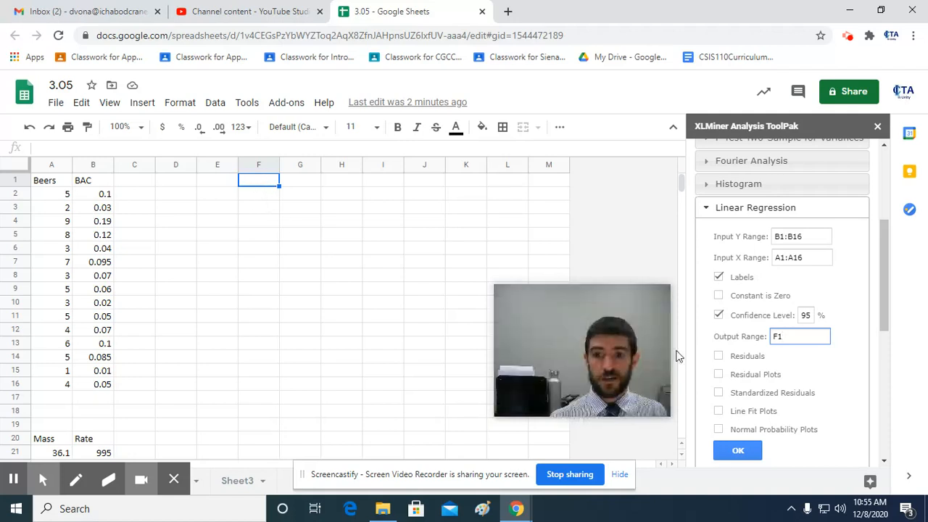
click(717, 375)
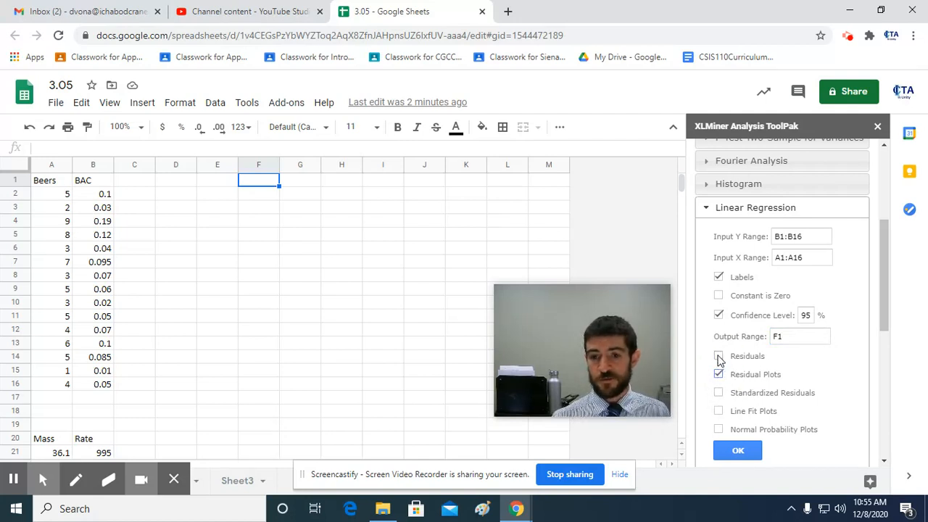
click(718, 357)
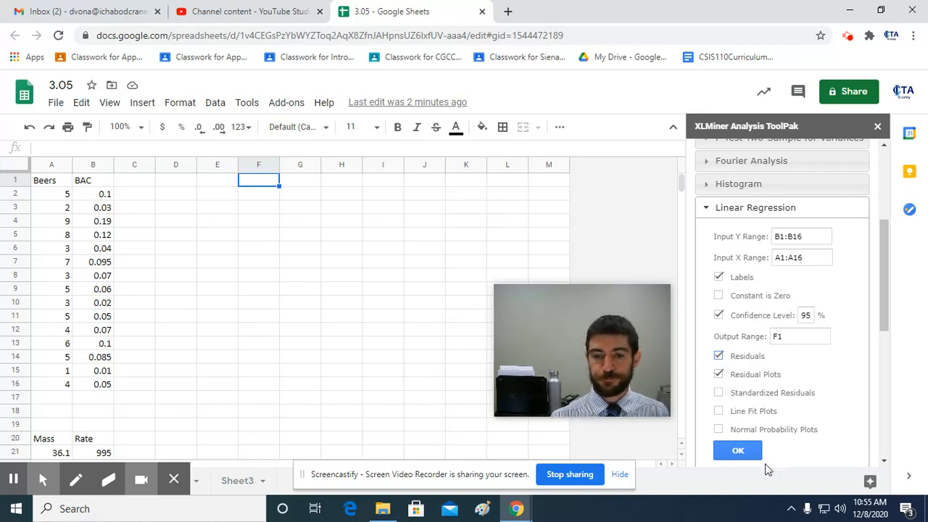
click(742, 455)
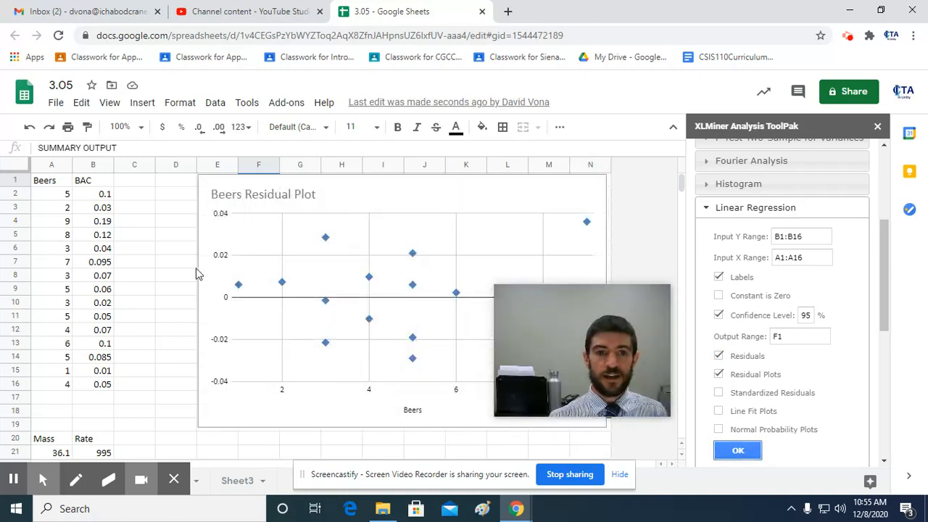
- Examine the Residual Output table's observations with their predicted BAC values and residuals
scroll(194, 268, down, 5)
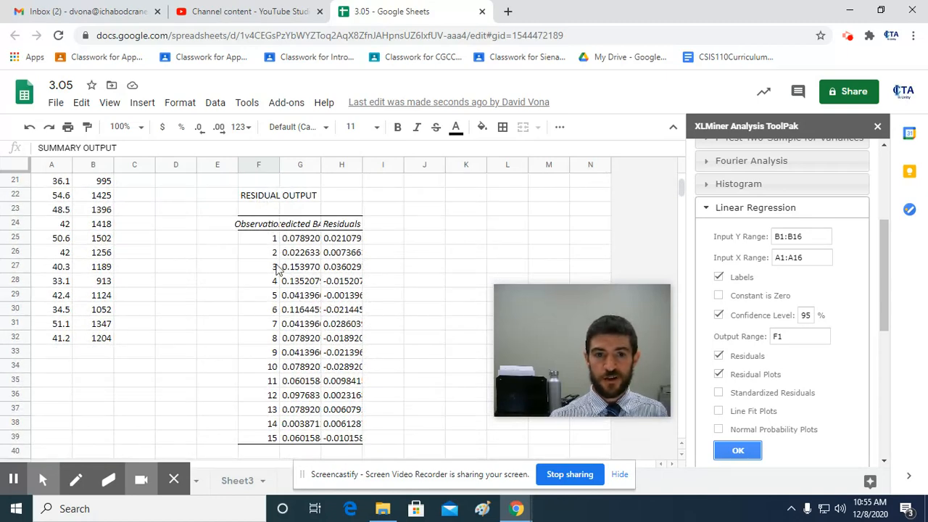
click(265, 238)
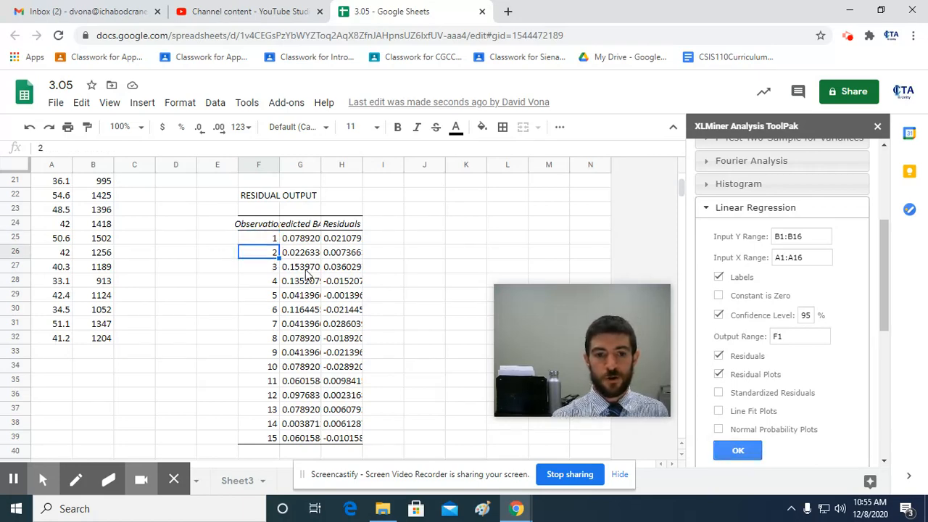
key(Down)
key(Down)
key(Down)
key(Down)
key(Down)
key(Down)
key(Down)
key(Down)
key(Down)
key(Down)
key(Down)
key(Down)
key(Down)
key(Down)
key(Up)
key(Right)
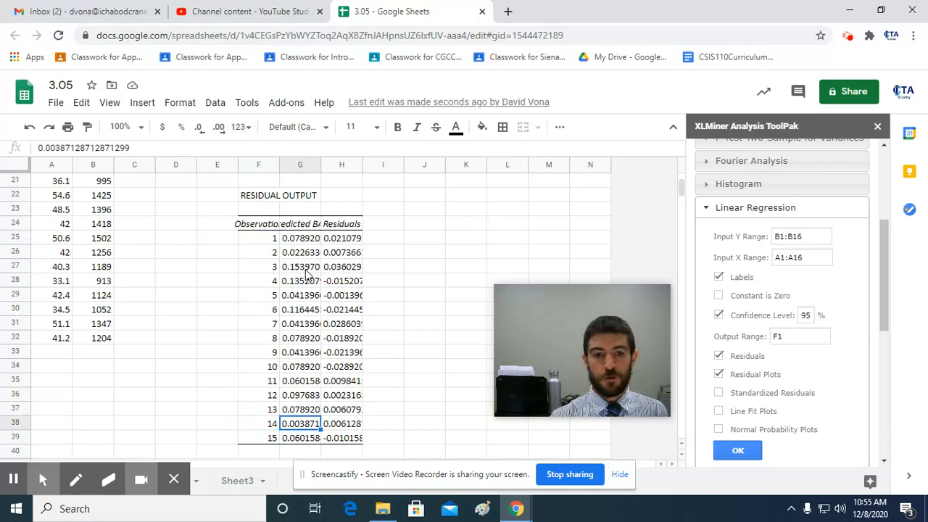
key(Right)
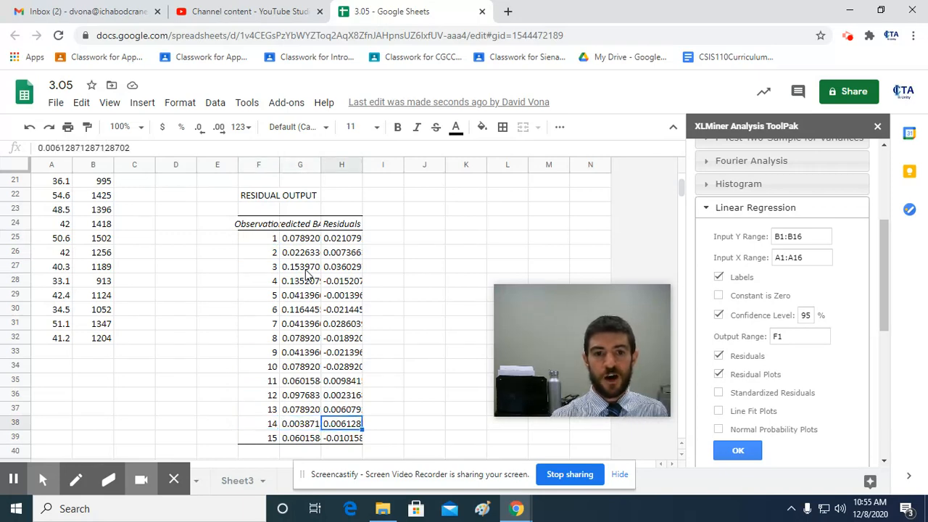
- Review the residuals in the Residual Output table from observation 14 back up to observation 1
key(Up)
key(Up)
key(Up)
key(Up)
key(Up)
key(Up)
key(Up)
key(Up)
key(Up)
key(Up)
key(Up)
key(Up)
key(Up)
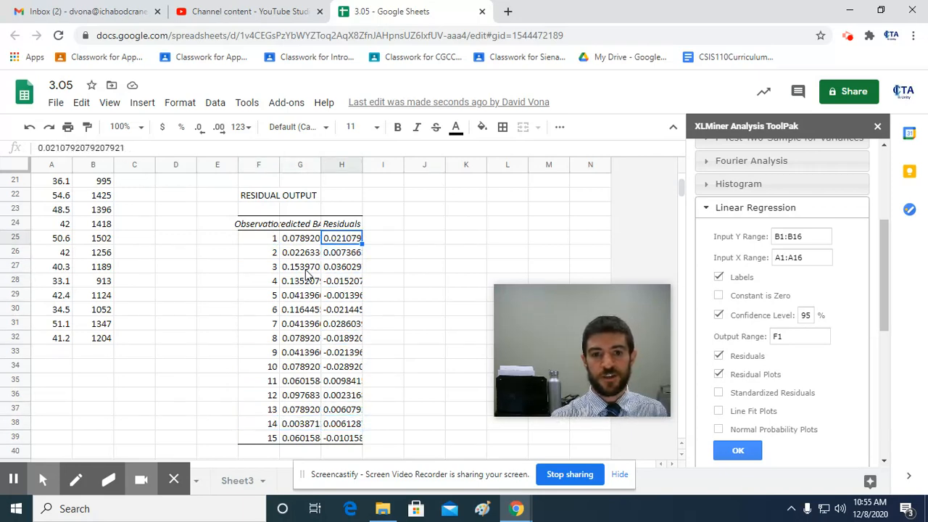
- Return to the start of the sheet and examine the points of the Beers Residual Plot
key(Up)
key(Up)
key(Up)
key(Up)
key(Up)
key(Up)
key(Up)
key(Up)
key(Up)
key(Up)
key(Up)
key(Up)
key(Up)
key(Up)
key(Up)
key(Up)
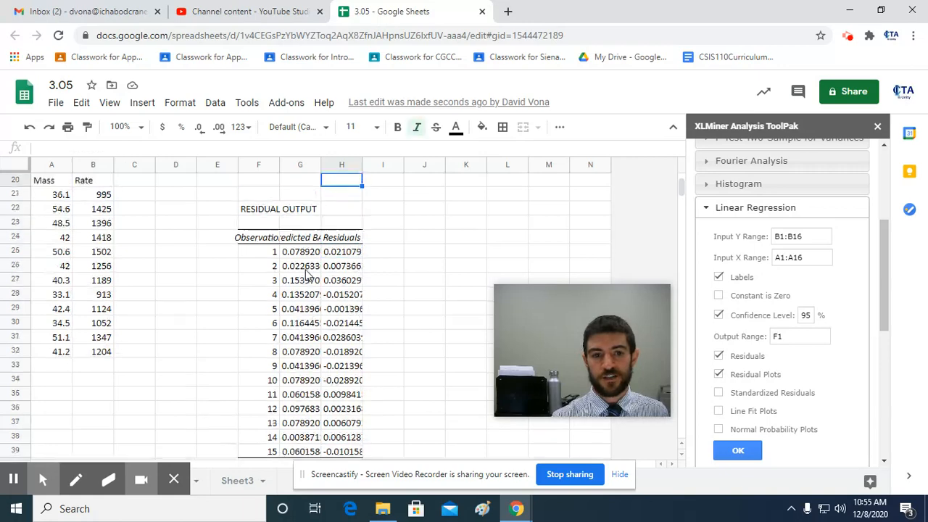
key(Up)
key(Up)
key(Up)
key(Up)
key(Up)
key(Up)
key(Up)
key(Up)
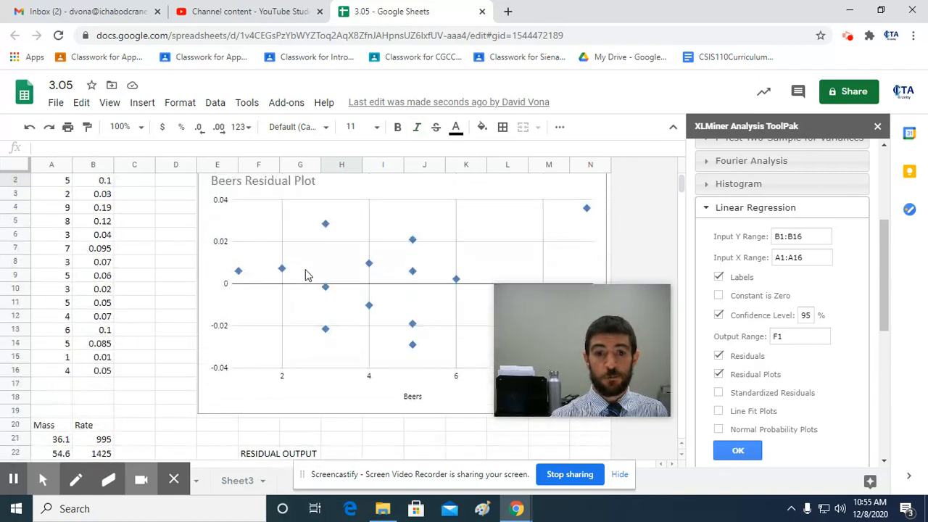
drag(511, 322, 67, 301)
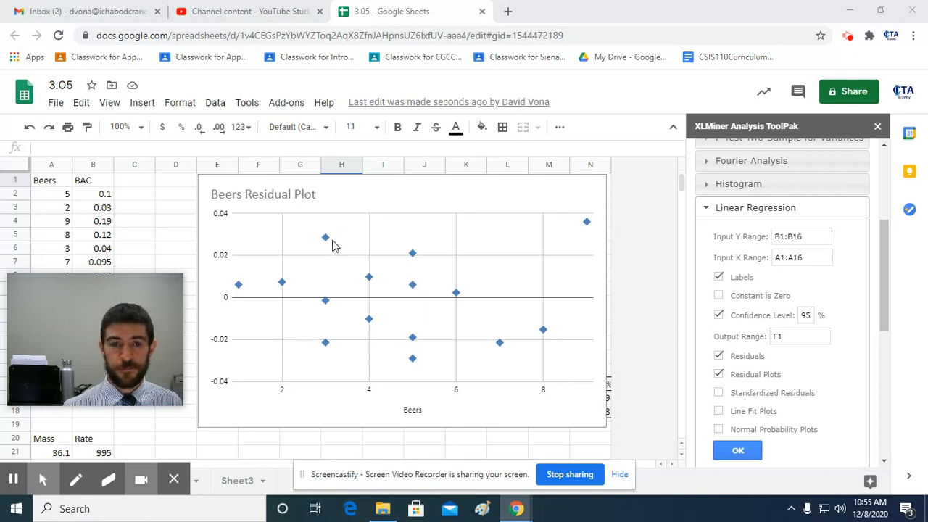
- Delete the Beers Residual Plot chart covering the regression summary output
click(595, 186)
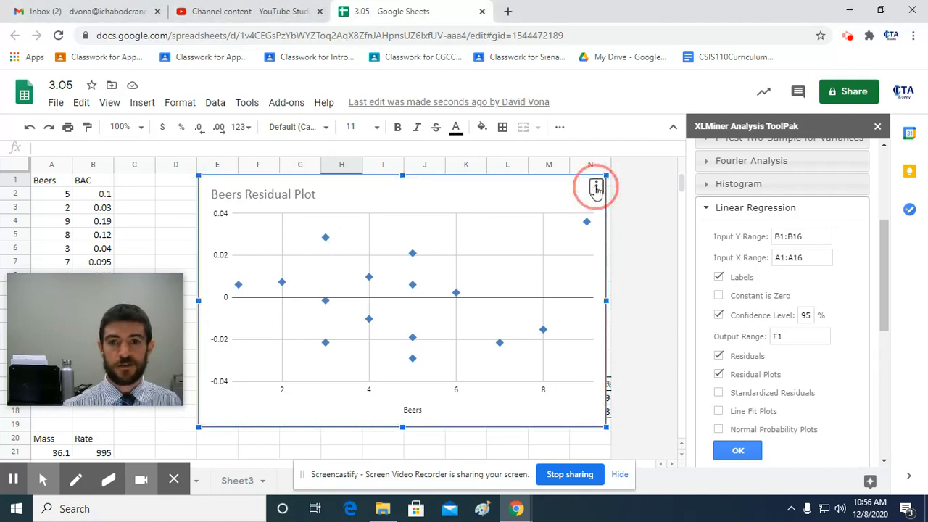
click(329, 423)
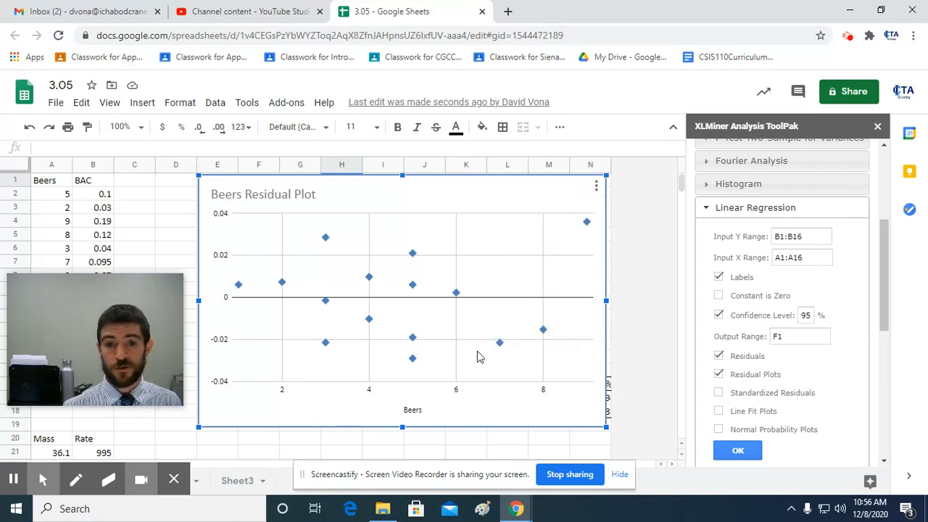
click(595, 187)
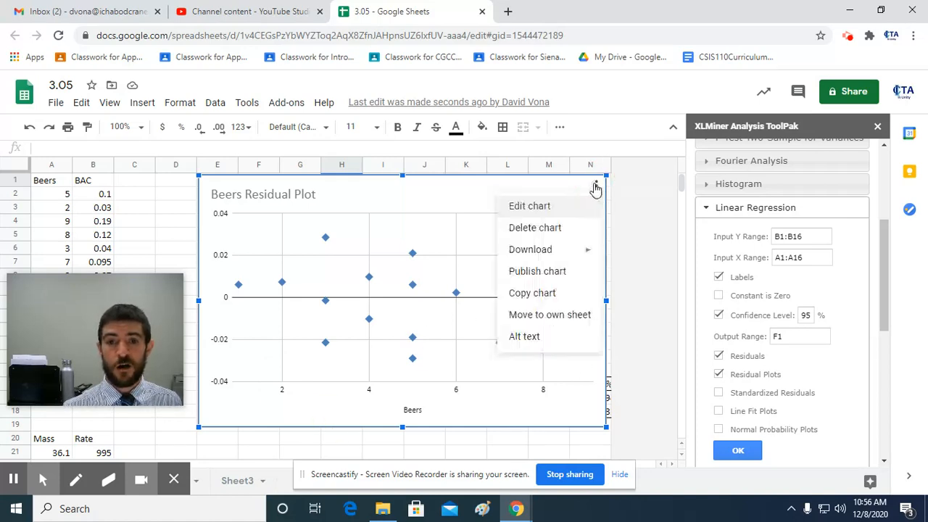
click(570, 229)
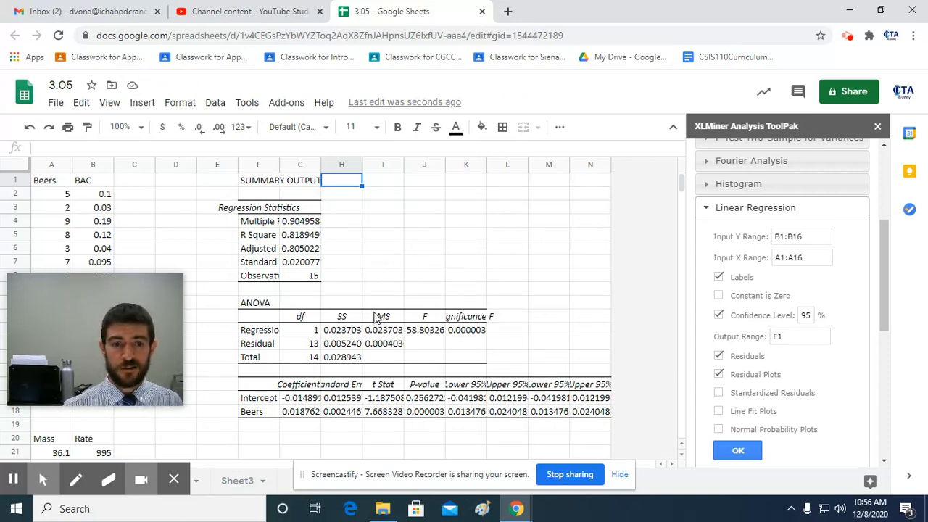
- Highlight the Intercept and Beers coefficients in G17:G18 yellow and widen columns G and F so their contents fit
drag(301, 411, 300, 398)
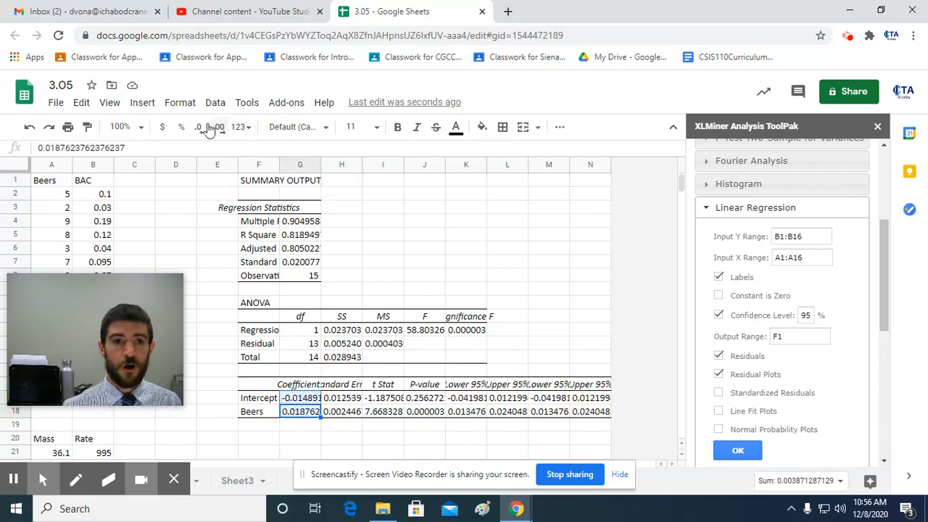
click(482, 126)
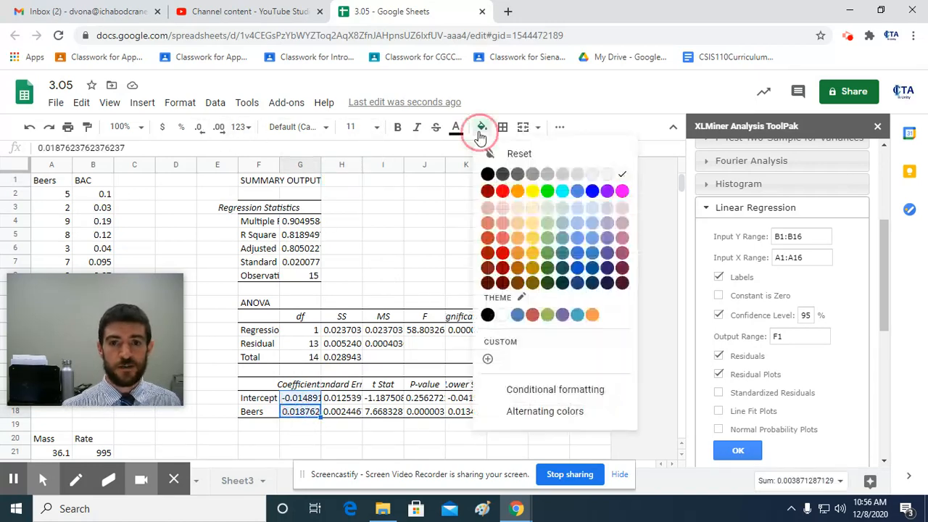
click(532, 197)
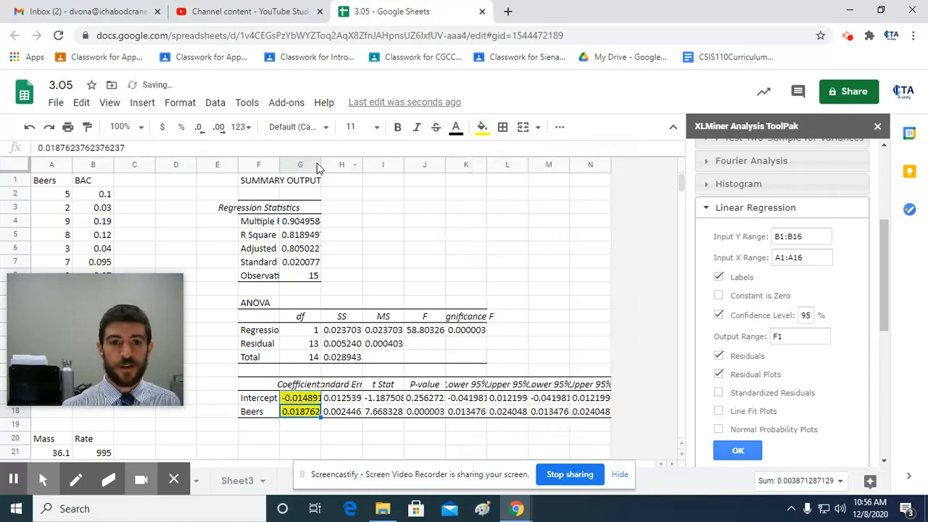
drag(321, 164, 354, 163)
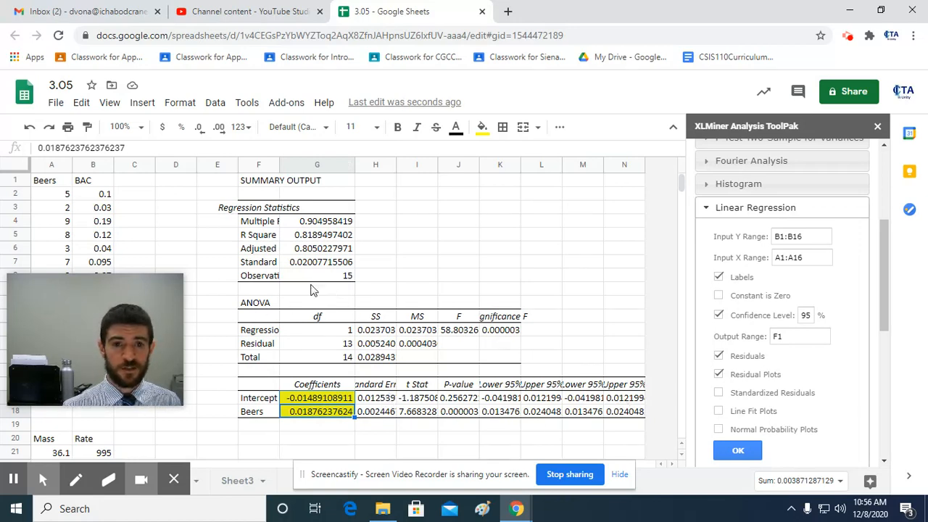
drag(280, 164, 316, 161)
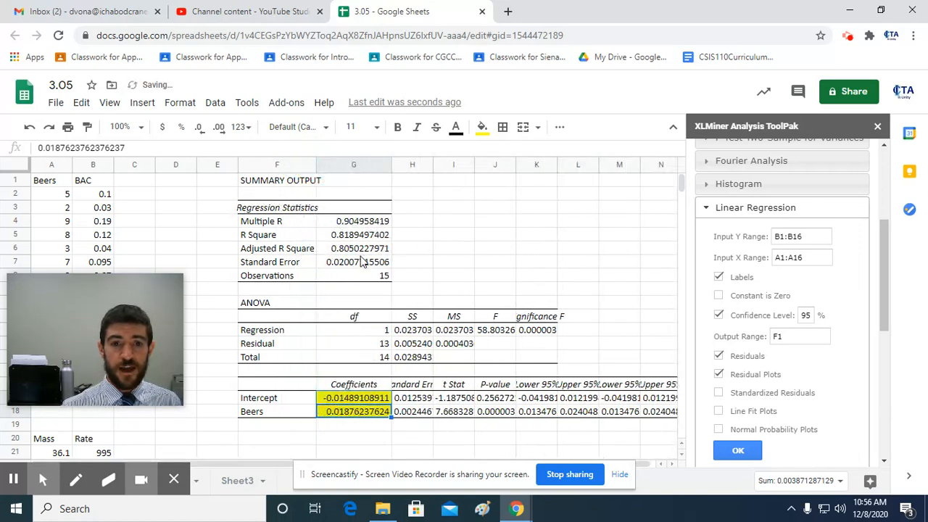
- Highlight the Standard Error value in G7 and the R Square value in G5 with yellow fill
click(365, 249)
click(367, 262)
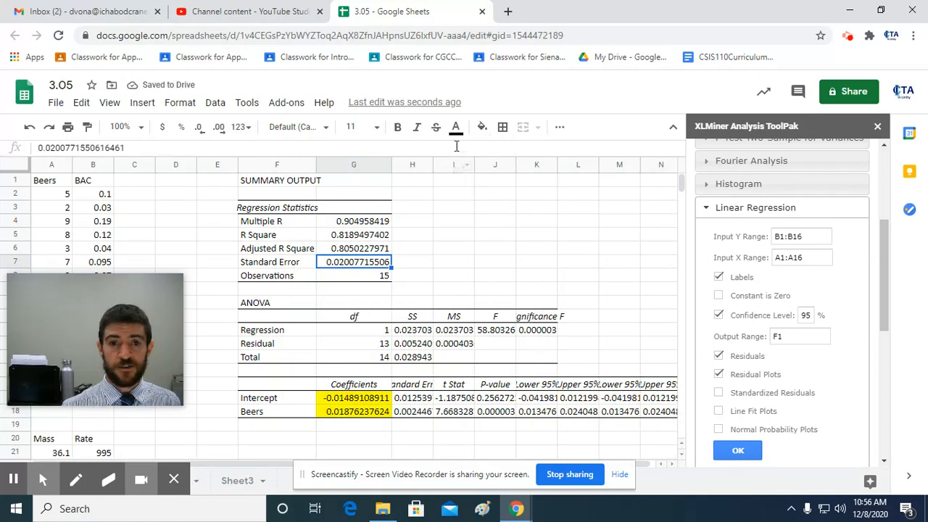
click(480, 128)
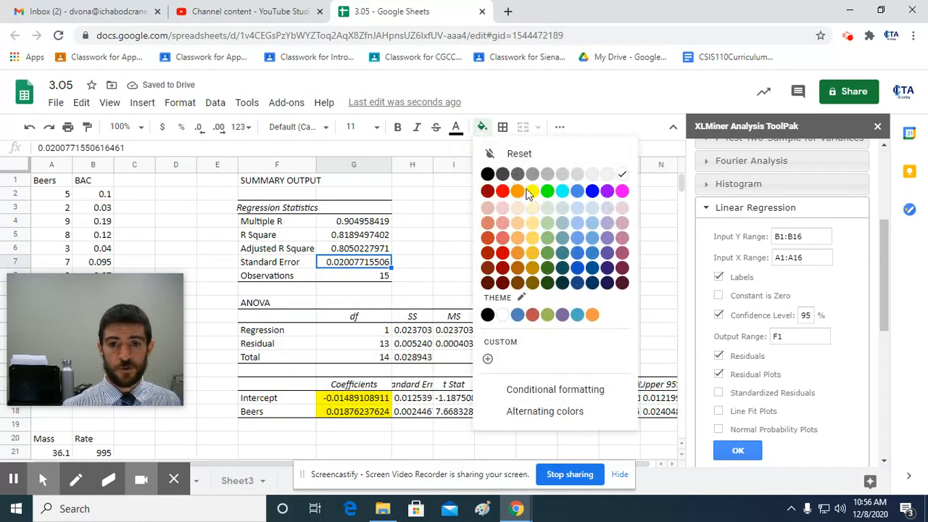
click(532, 194)
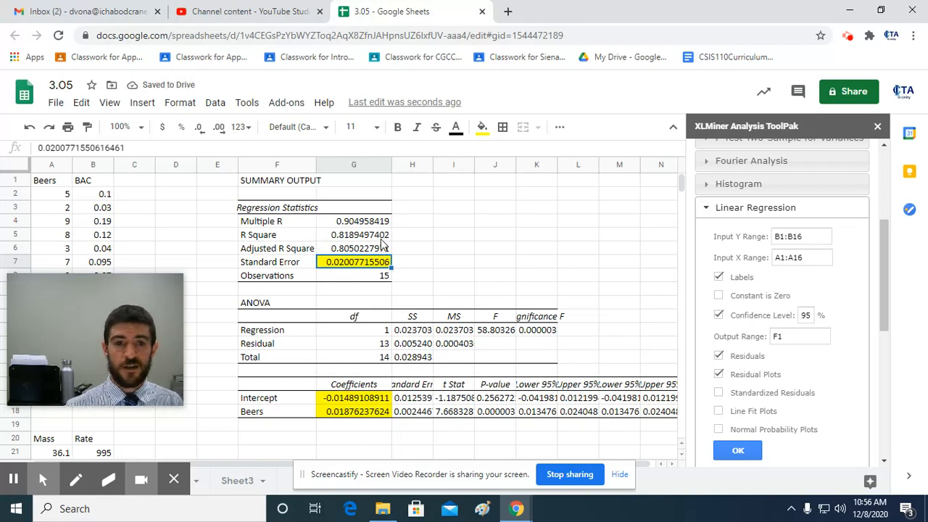
click(383, 238)
click(481, 128)
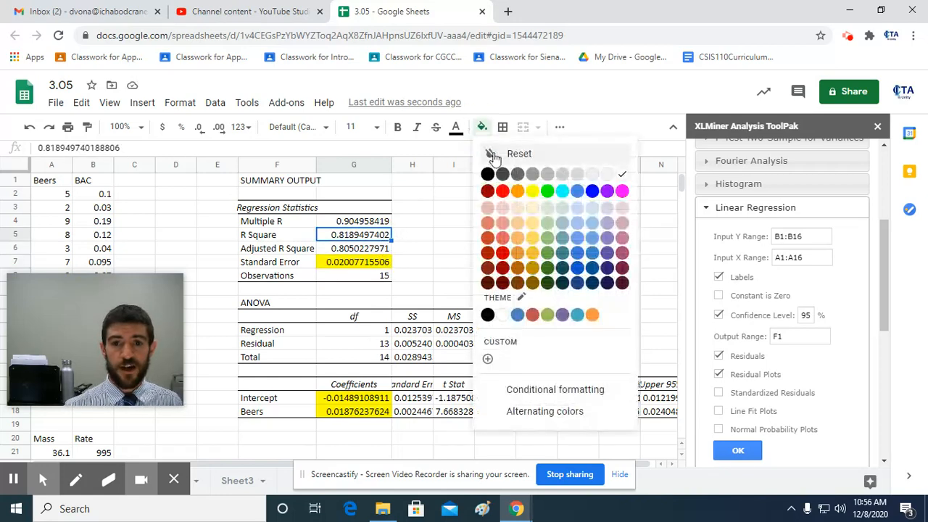
click(531, 190)
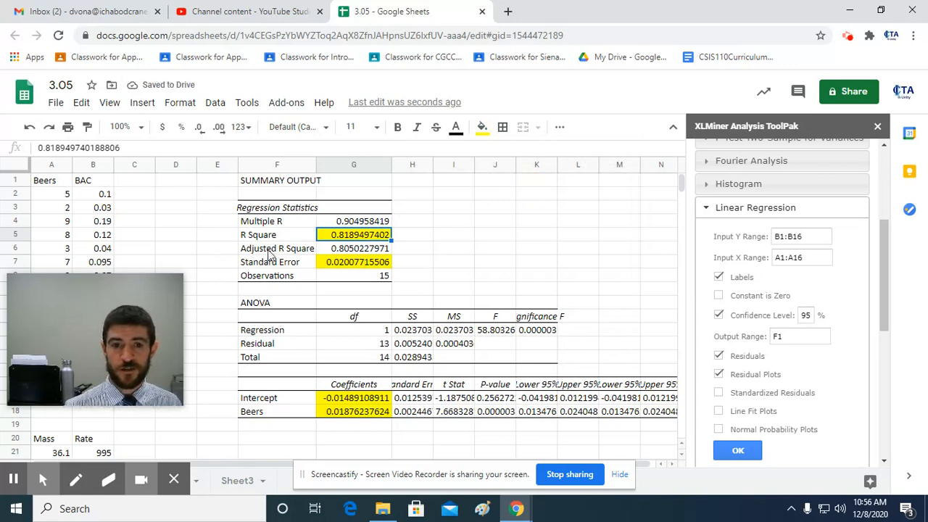
- Highlight the Multiple R value in G4 with yellow fill
click(352, 225)
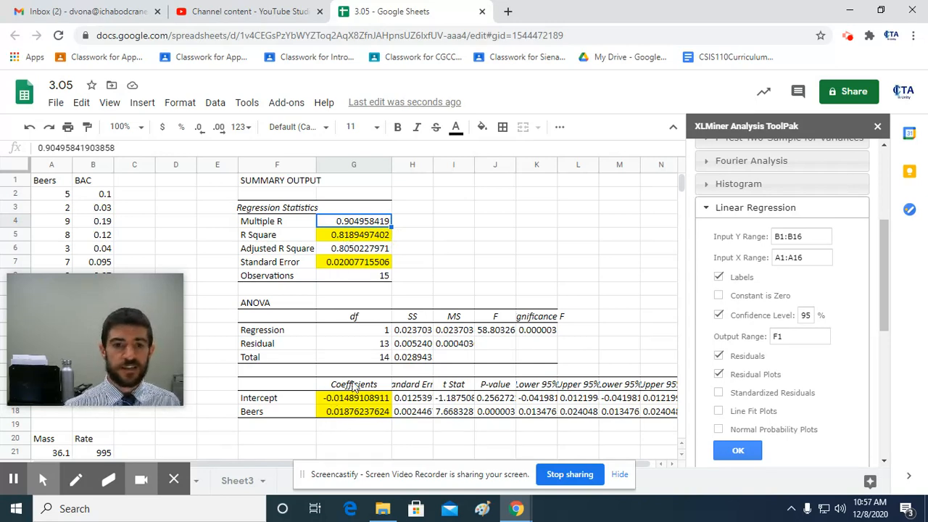
click(345, 414)
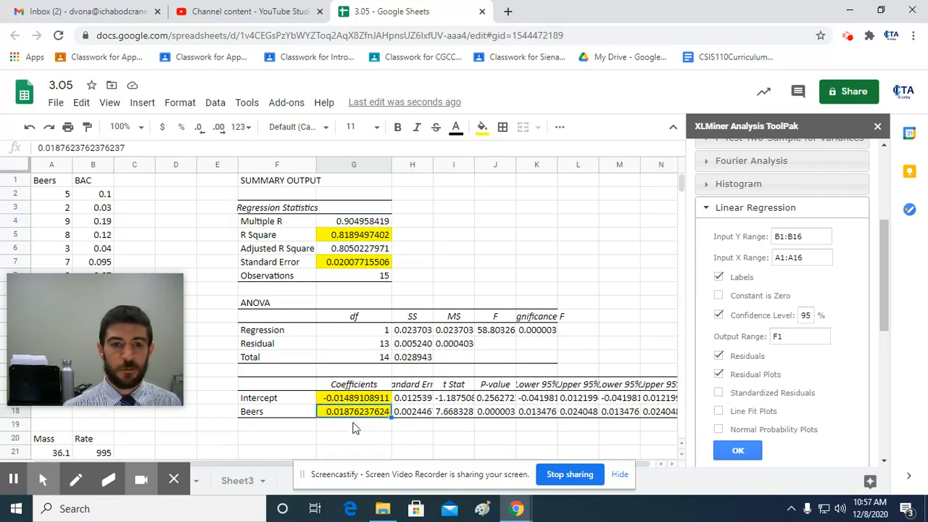
click(353, 426)
click(344, 415)
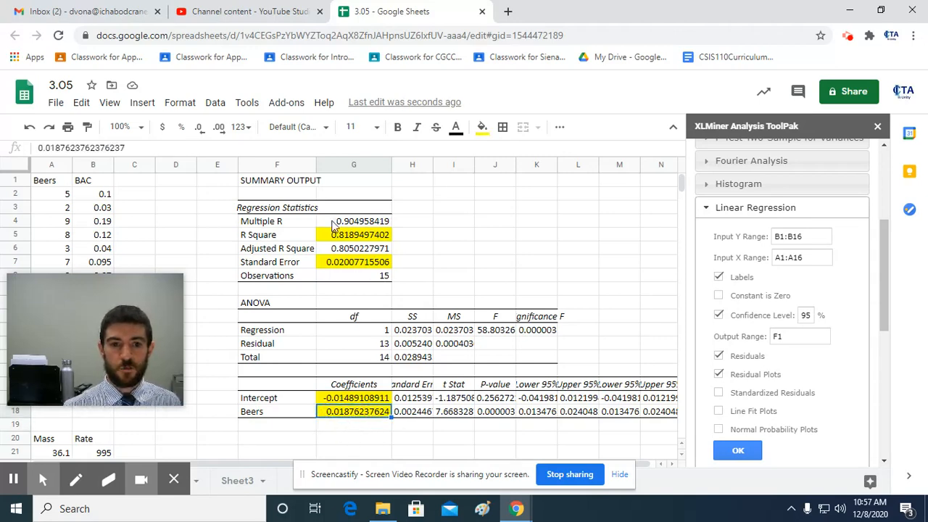
click(334, 223)
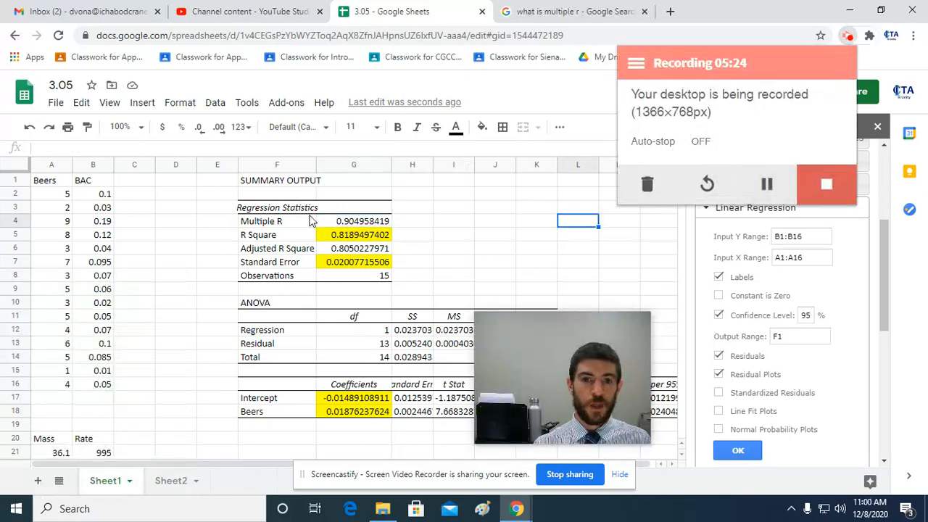
click(312, 222)
click(341, 224)
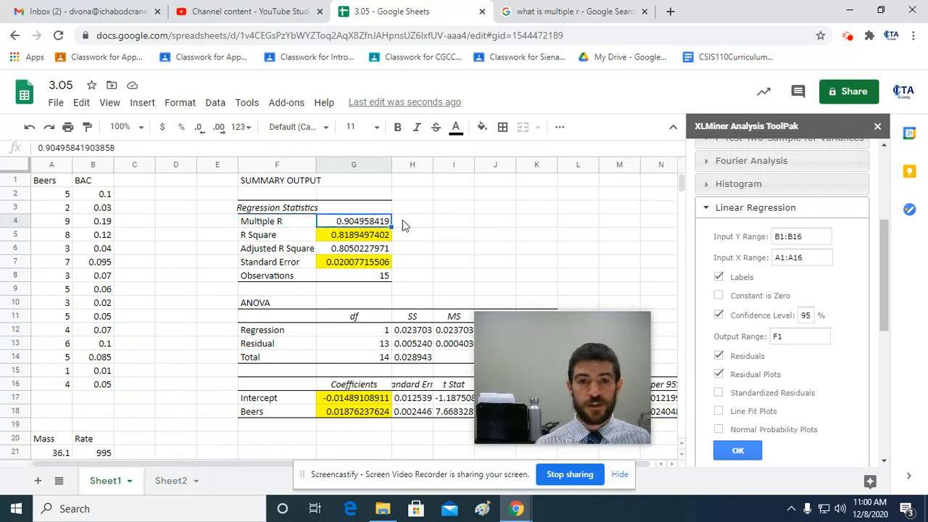
click(483, 130)
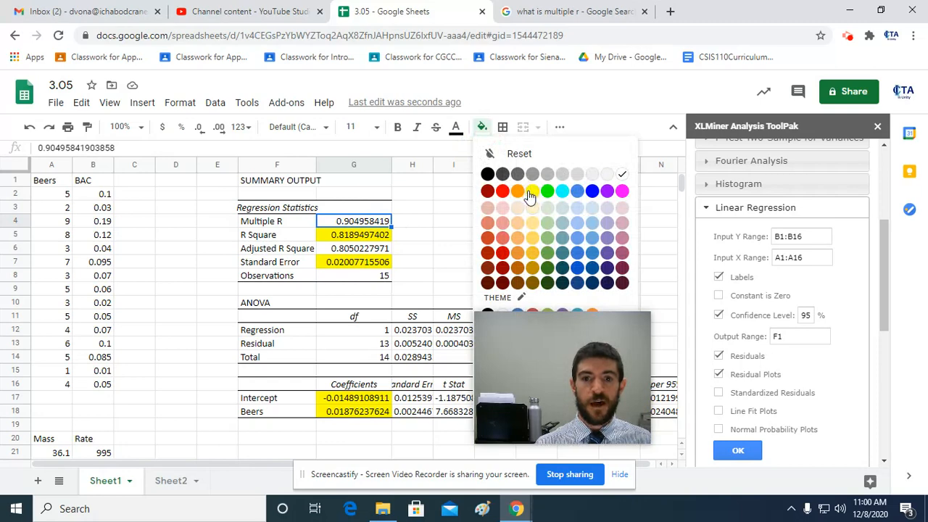
click(530, 195)
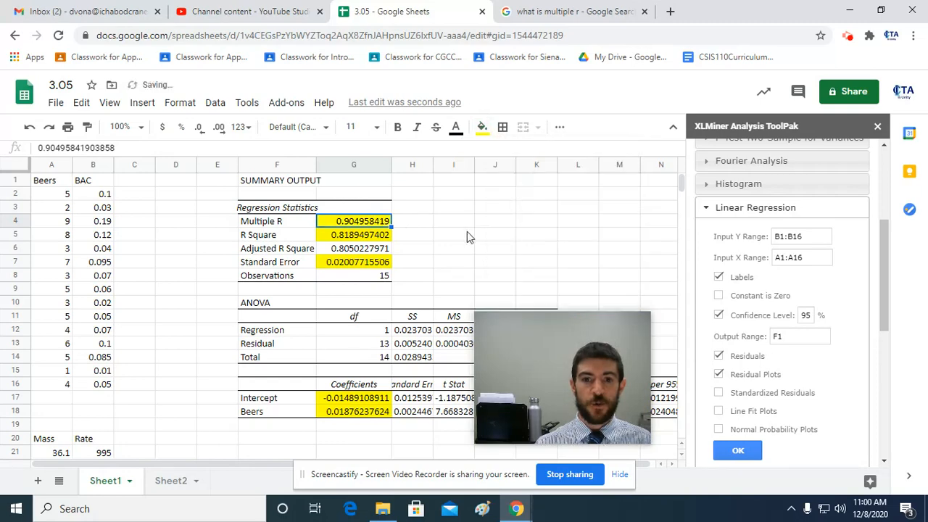
- Compare the sign of the Beers coefficient with Multiple R, and review the highlighted coefficients, Standard Error and R Square
click(330, 415)
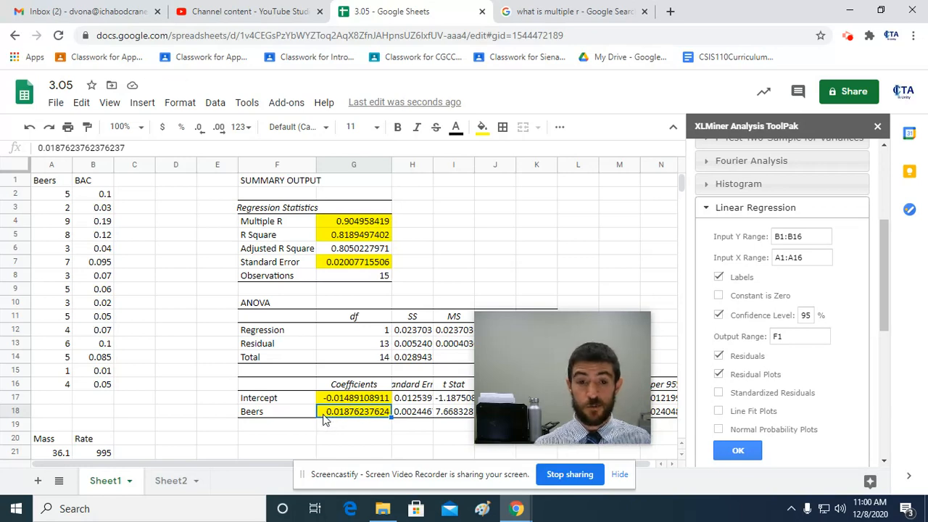
click(371, 223)
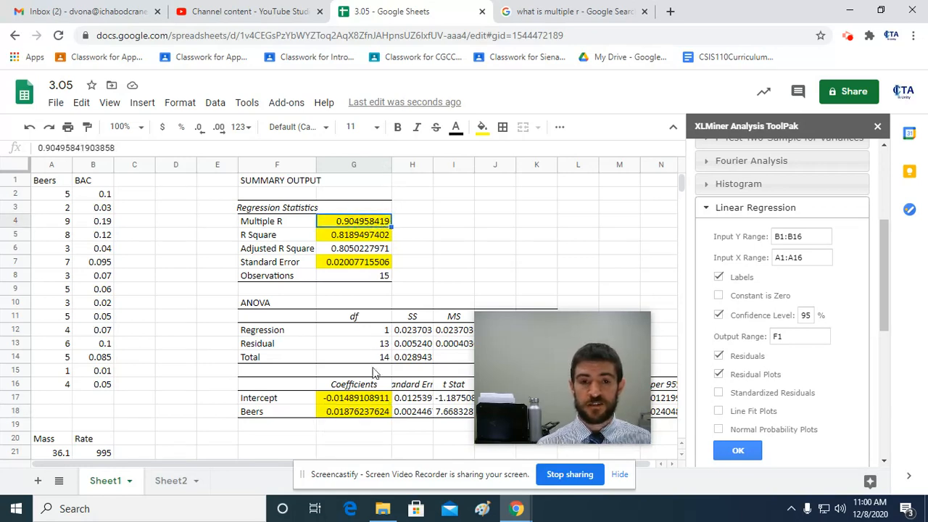
click(363, 415)
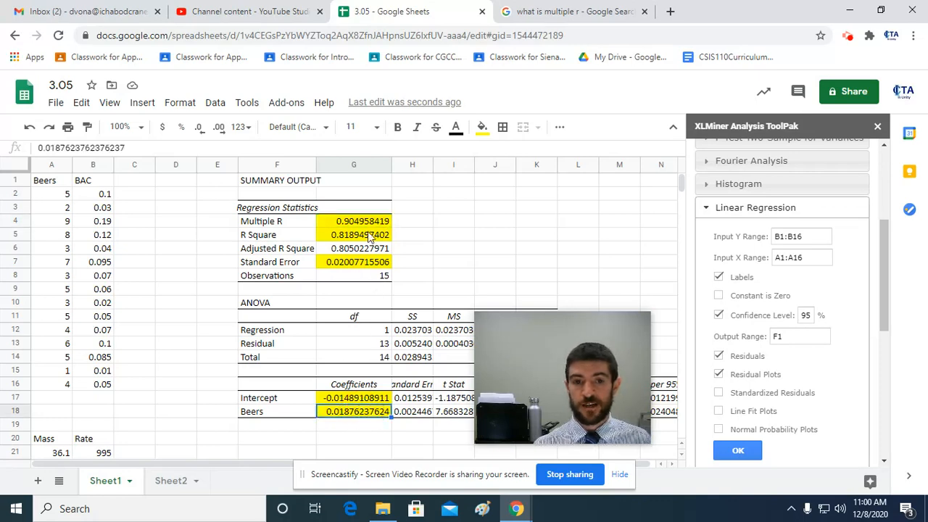
click(357, 223)
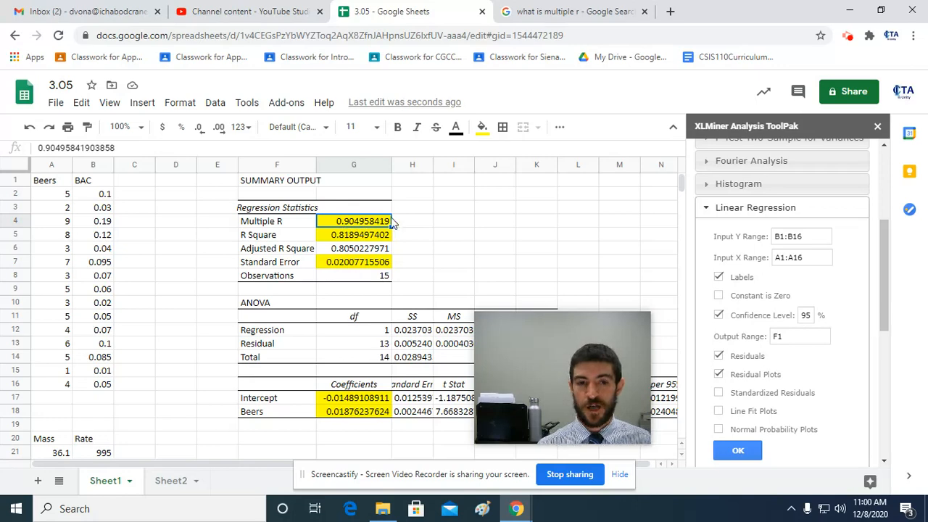
scroll(423, 245, down, 1)
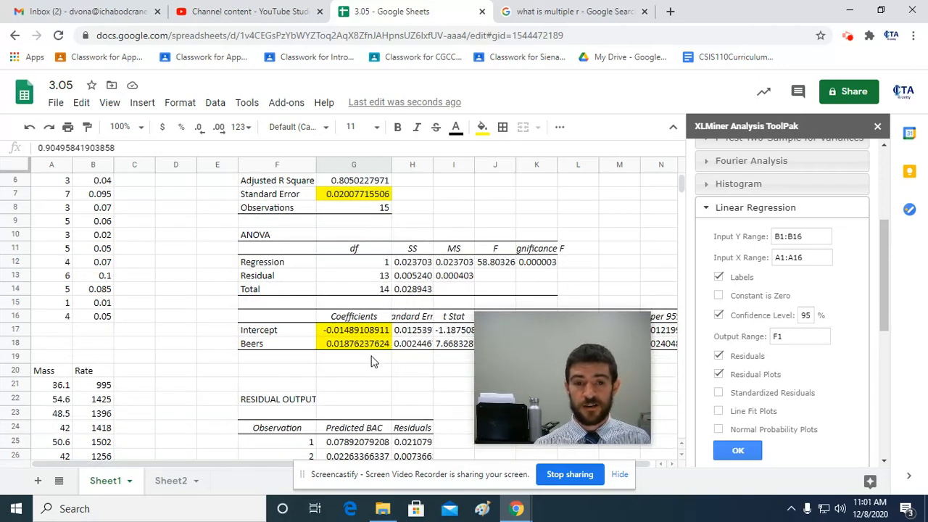
drag(371, 360, 373, 319)
scroll(373, 319, up, 1)
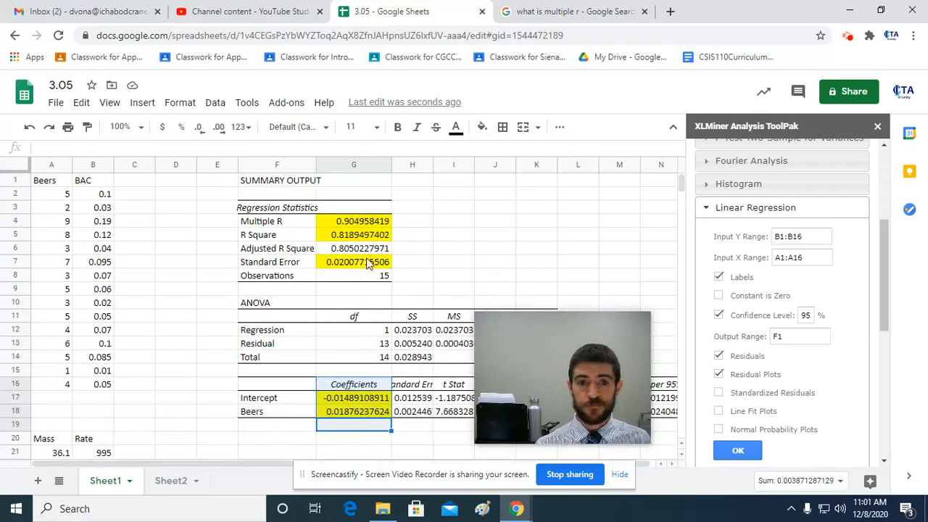
click(370, 265)
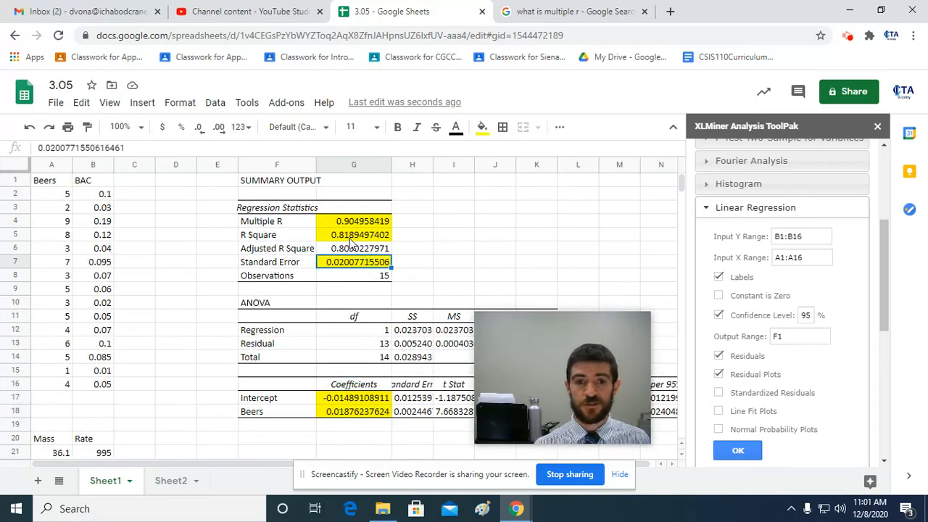
click(355, 238)
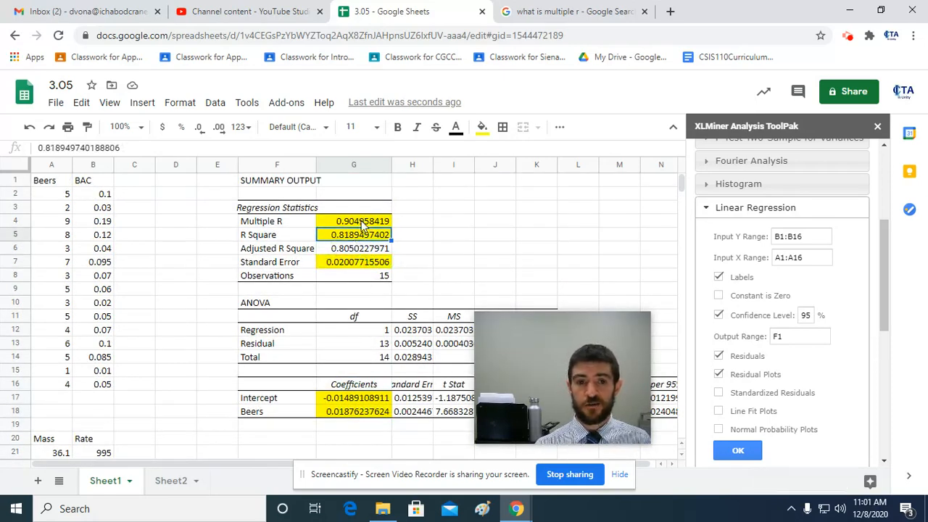
click(362, 225)
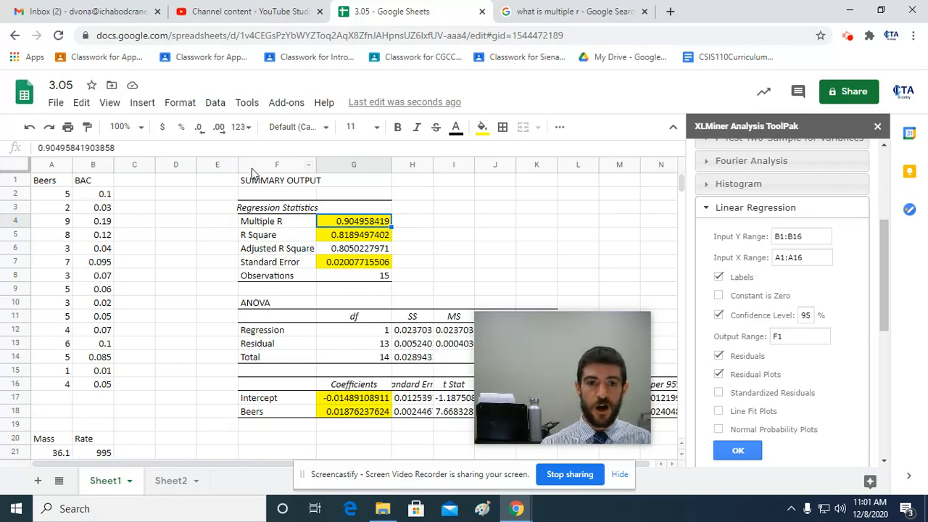
- Delete columns F through N, which hold the BAC on Beers regression output
drag(268, 165, 652, 154)
drag(504, 149, 619, 158)
click(618, 159)
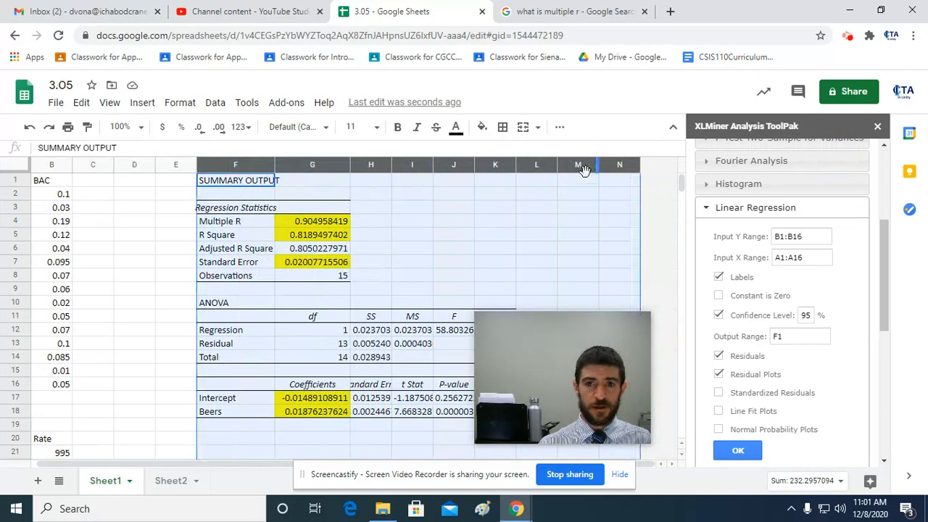
right_click(581, 166)
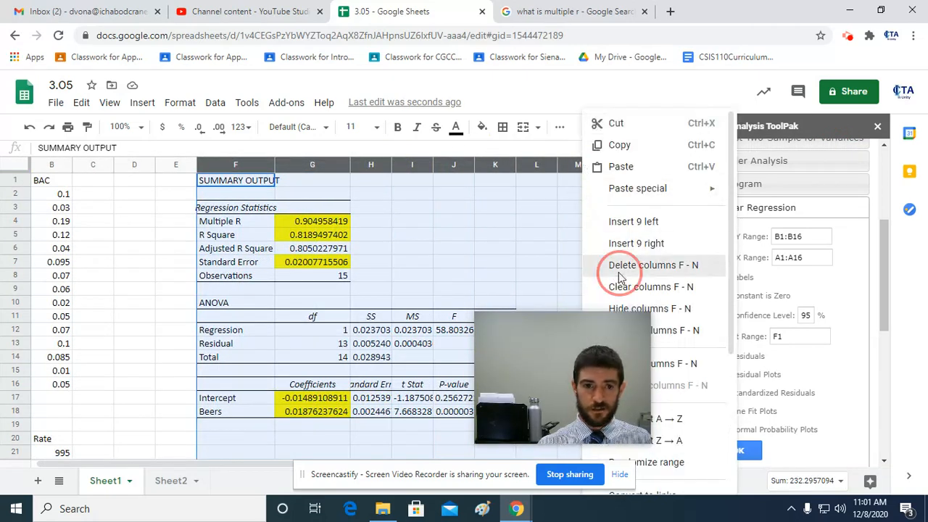
click(606, 266)
click(174, 276)
- Insert a scatter chart of Rate against Mass from the data in A20:B32
scroll(194, 289, down, 3)
scroll(194, 279, down, 2)
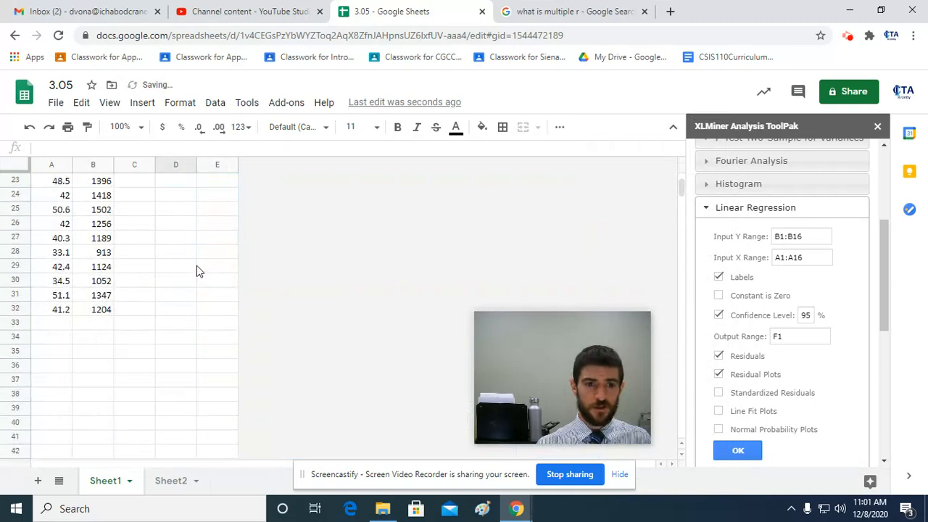
scroll(197, 262, up, 2)
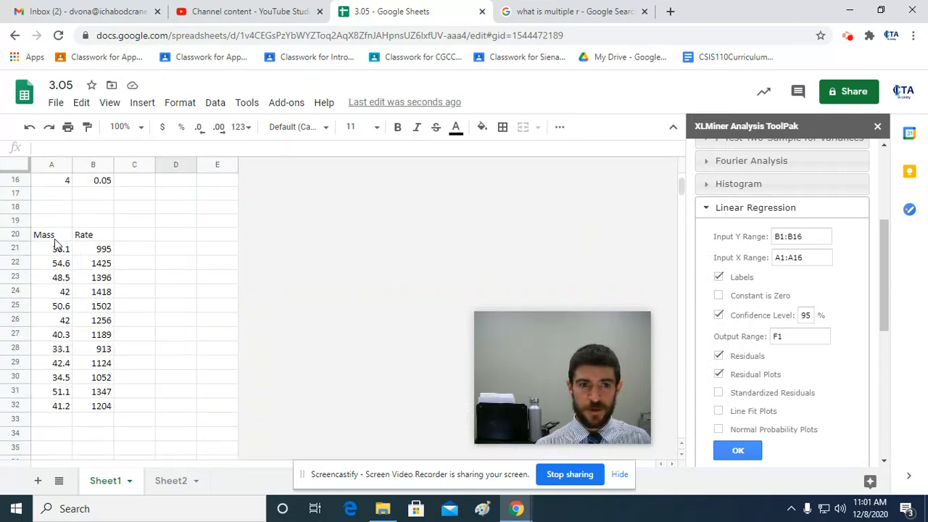
drag(54, 240, 101, 406)
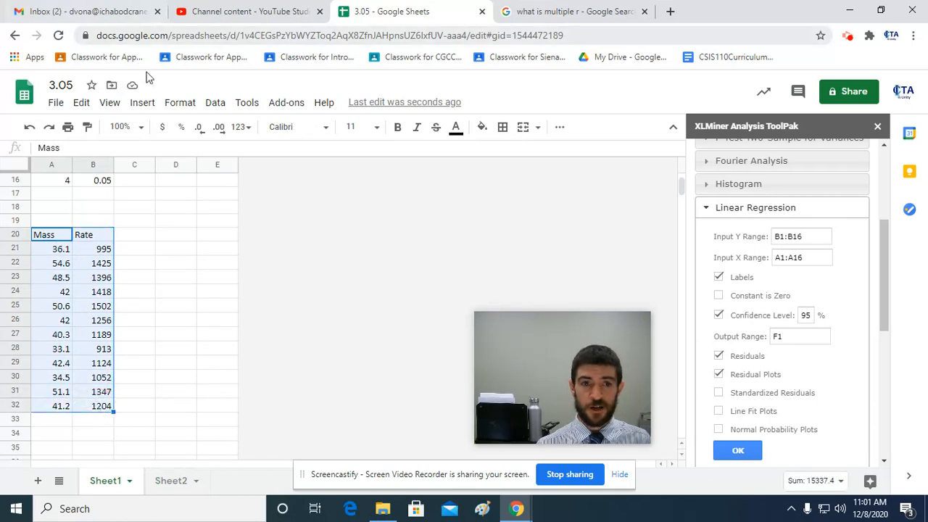
click(142, 102)
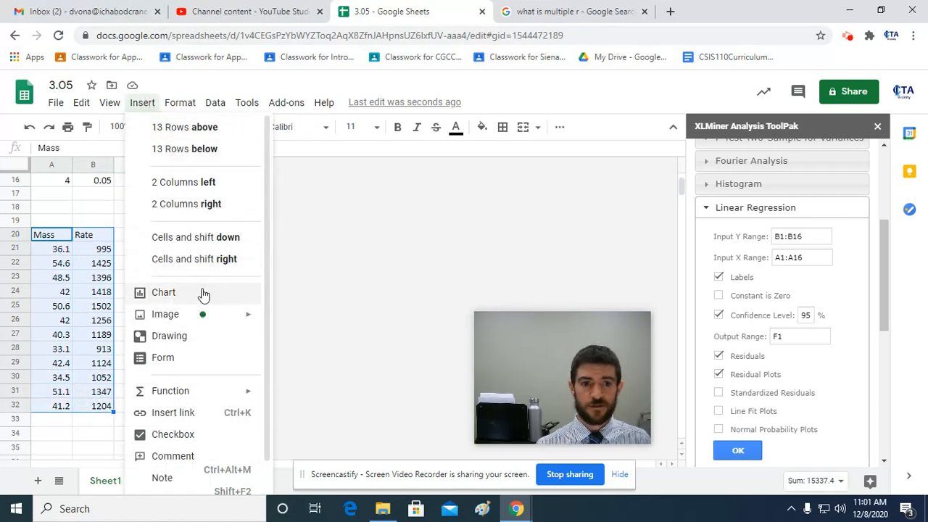
click(164, 292)
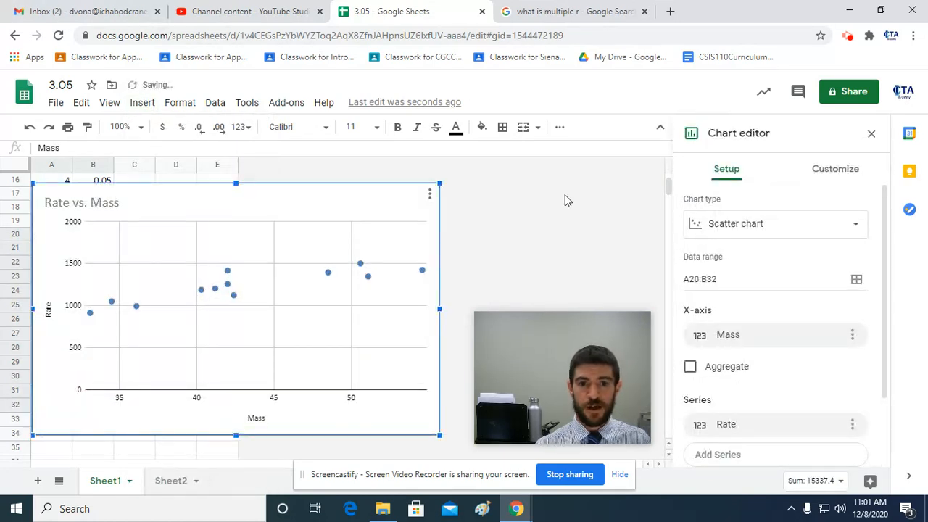
- Delete the Rate vs. Mass scatter chart from the sheet
click(430, 194)
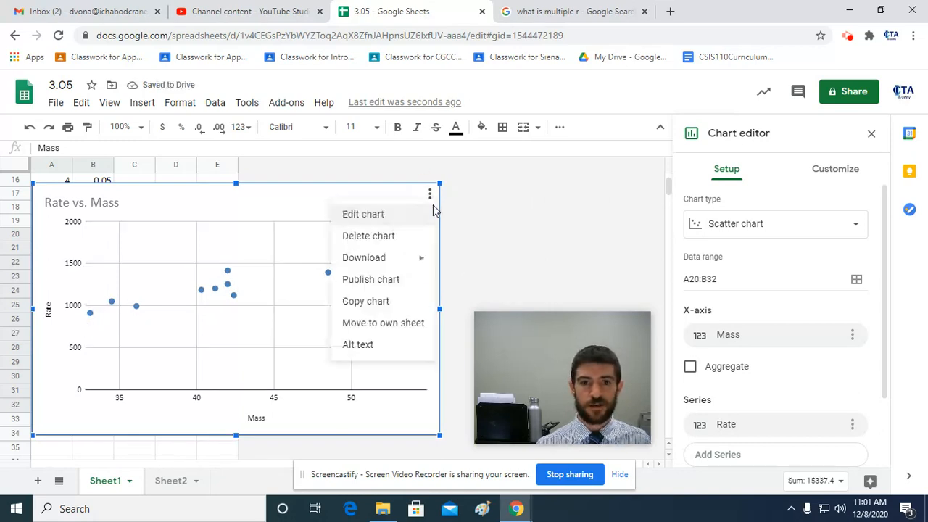
click(398, 237)
click(188, 250)
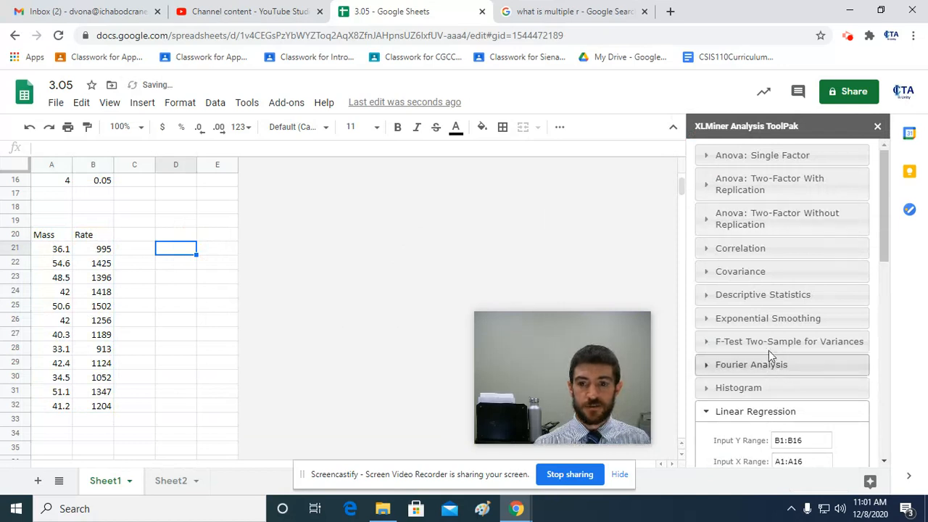
- Clear the Input Y Range, Input X Range and Output Range in the Linear Regression settings
scroll(771, 358, down, 2)
click(803, 303)
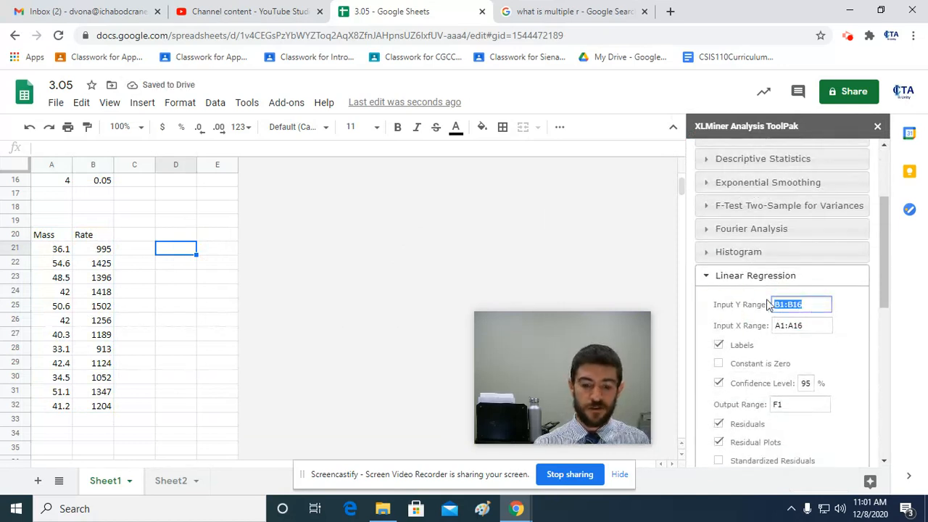
key(BackSpace)
click(774, 326)
key(BackSpace)
click(724, 404)
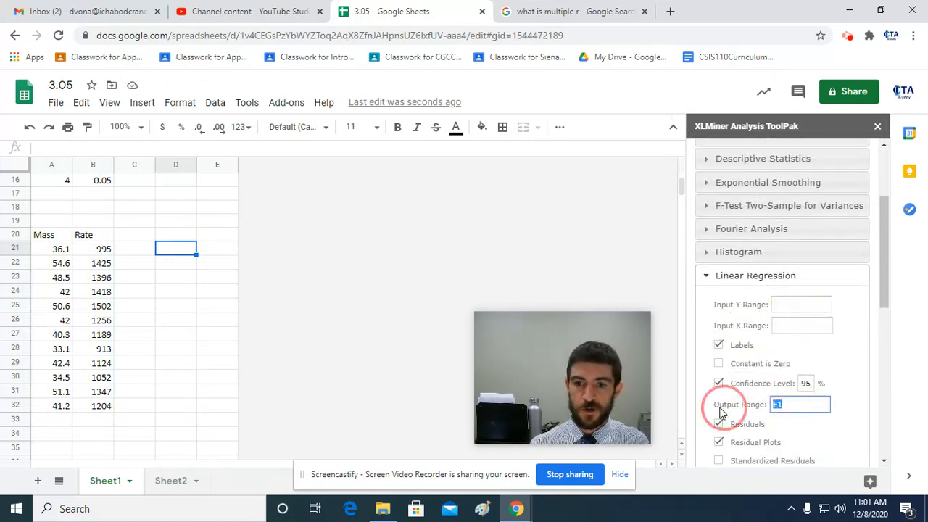
key(BackSpace)
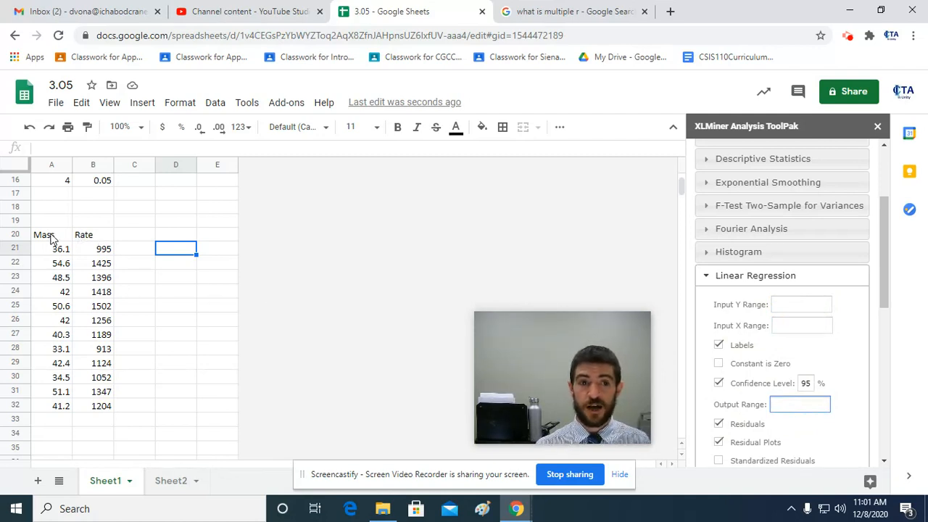
- Set the Input X Range to the Mass data A20:A32 and the Input Y Range to the Rate data B20:B32
drag(51, 238, 62, 408)
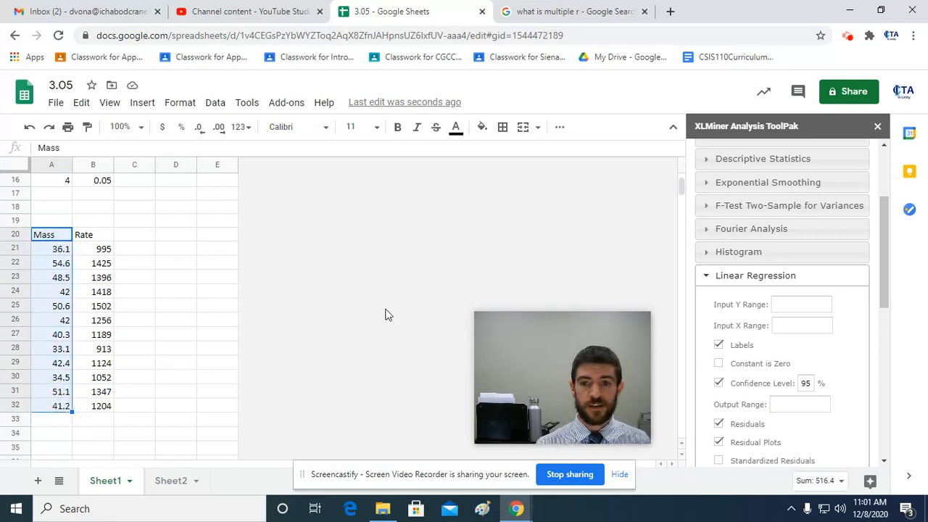
click(783, 326)
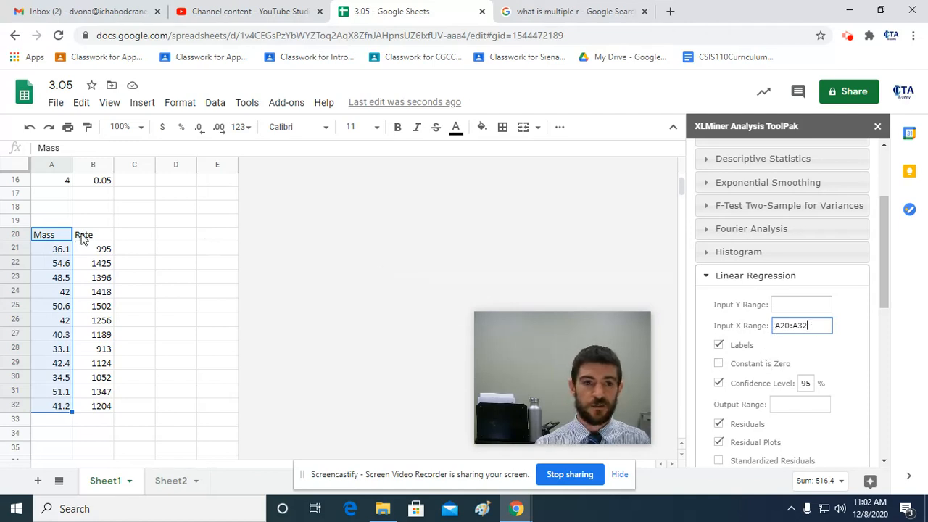
drag(83, 240, 111, 411)
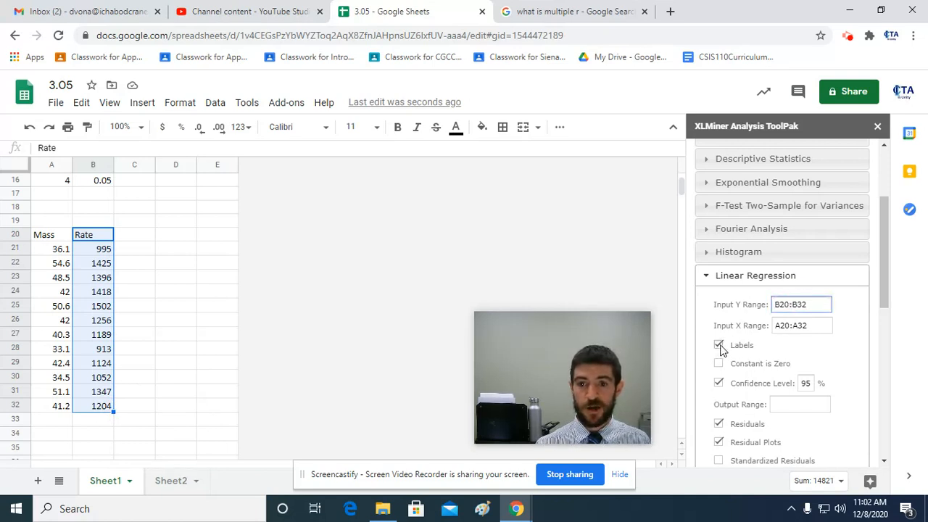
- Run the linear regression with Residuals turned off, Residual Plots kept on, and the Output Range set to D20
scroll(721, 350, down, 1)
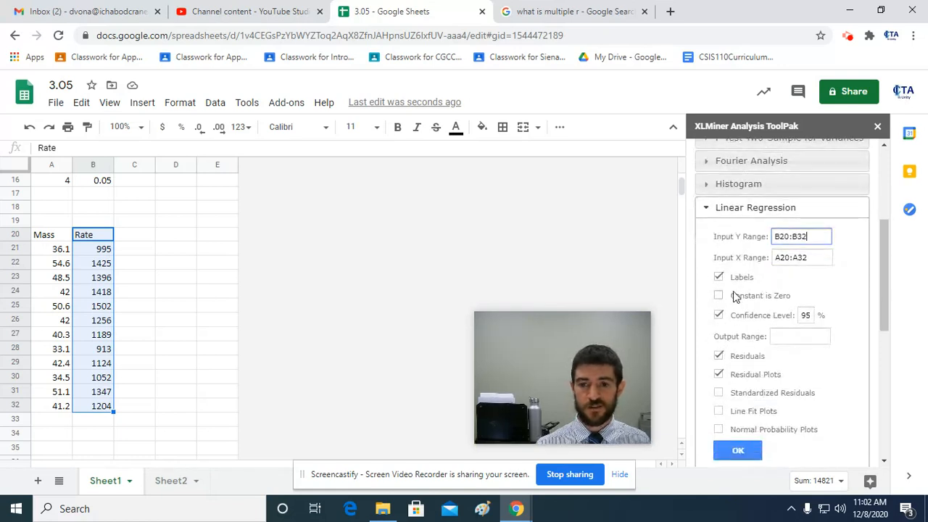
scroll(735, 297, down, 1)
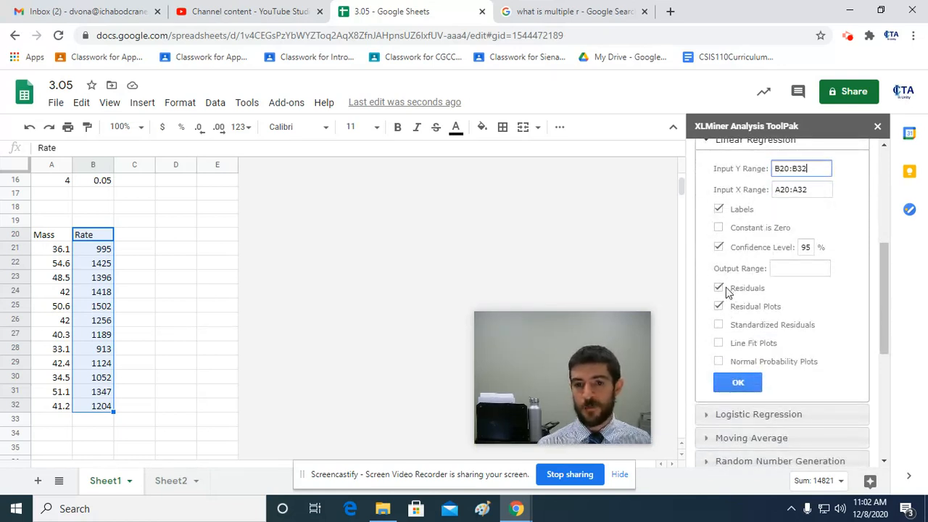
click(718, 288)
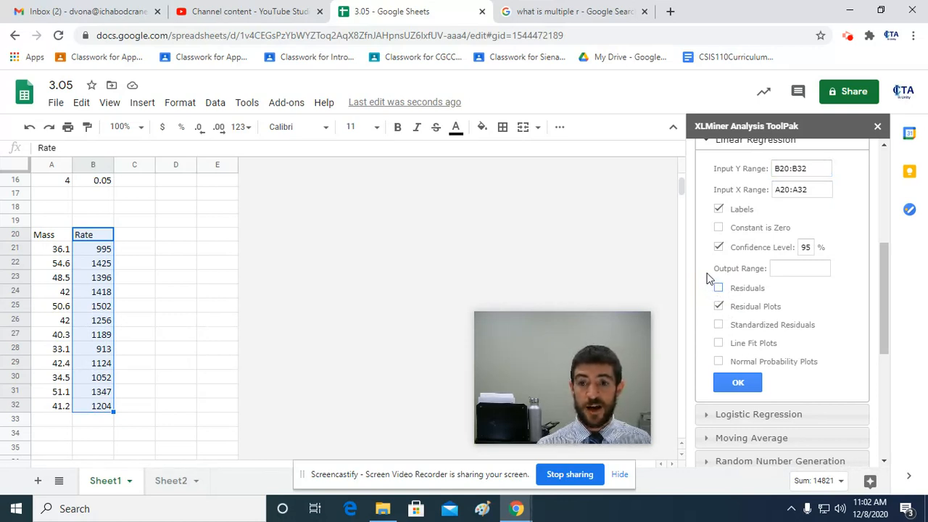
click(176, 233)
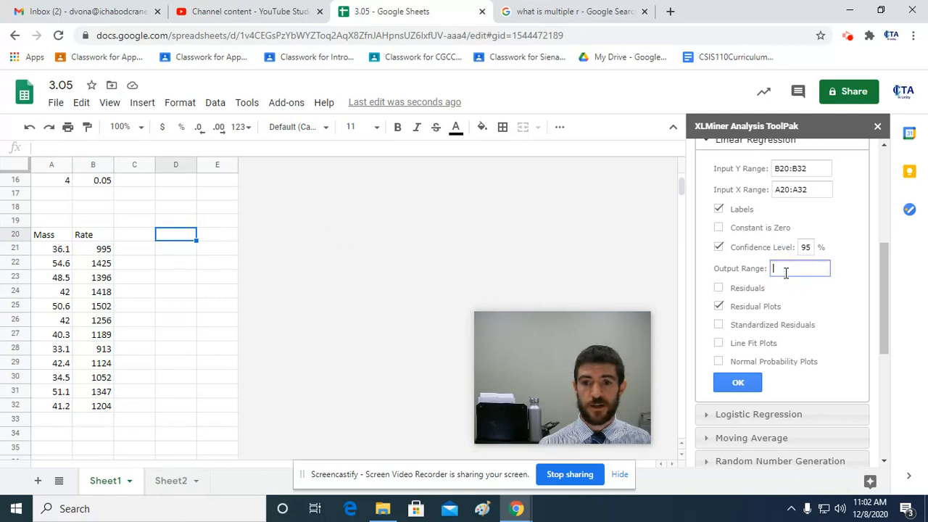
text(D20)
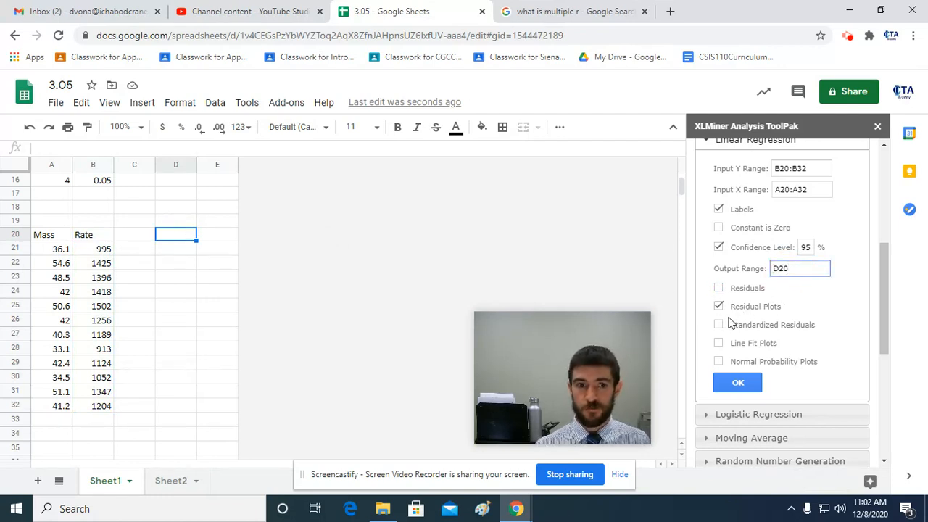
click(743, 387)
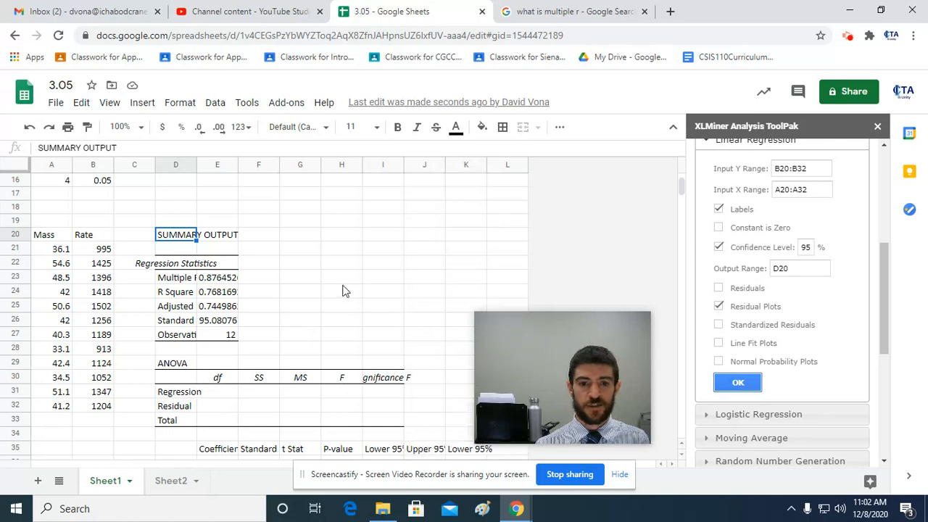
- Review the Mass Residual Plot covering the summary output and delete it from the sheet
scroll(323, 263, down, 1)
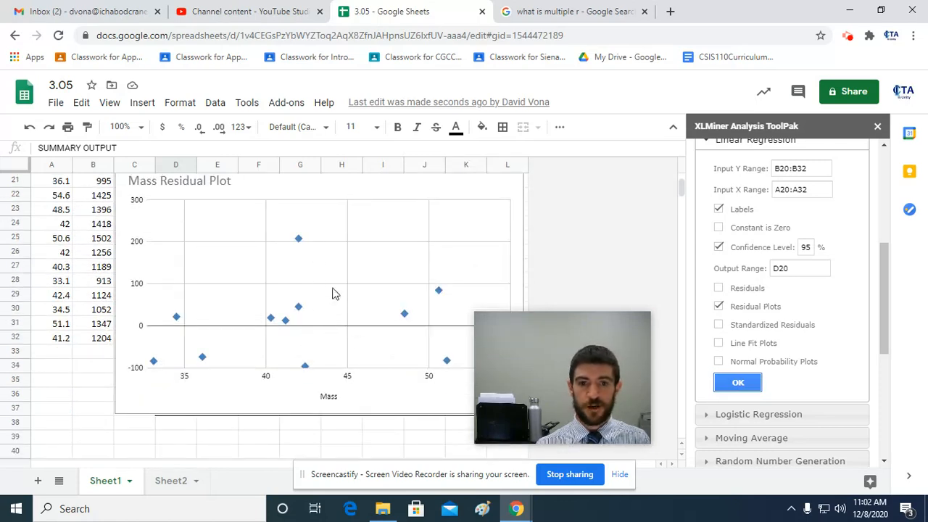
click(247, 210)
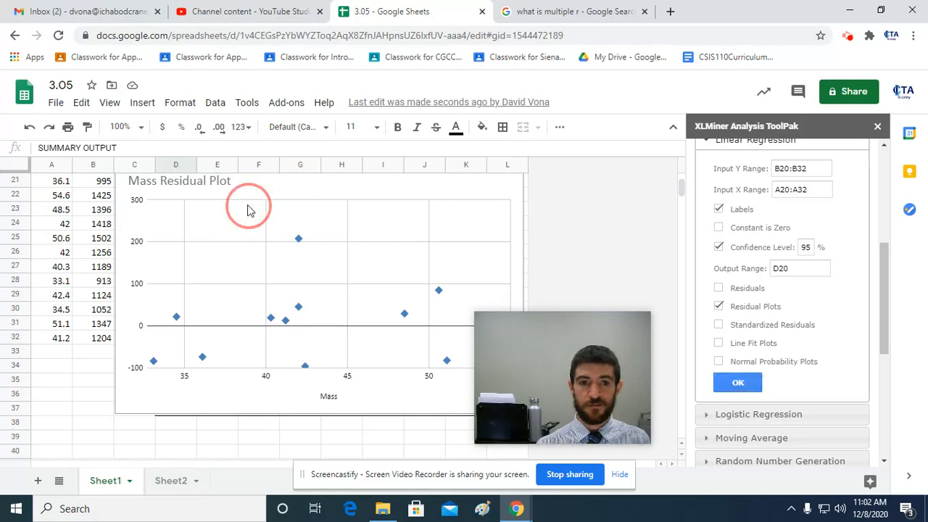
drag(247, 210, 208, 214)
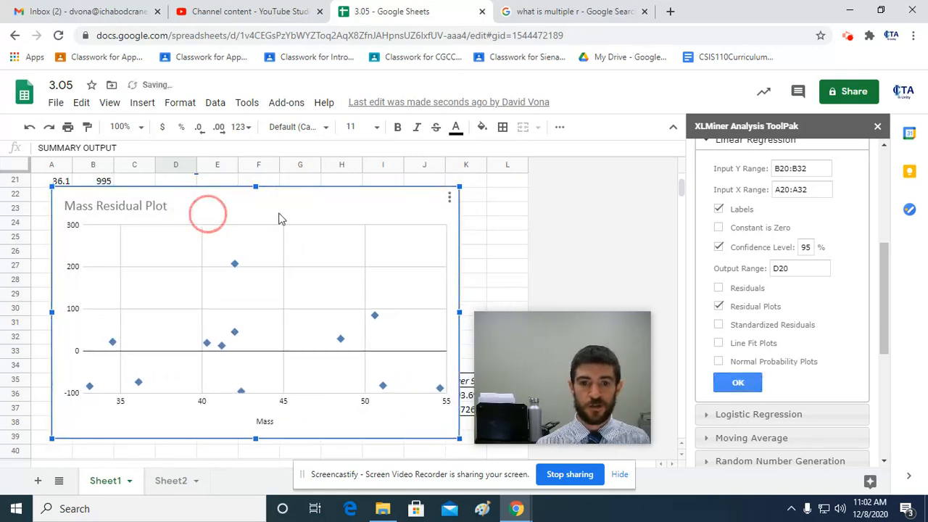
click(449, 197)
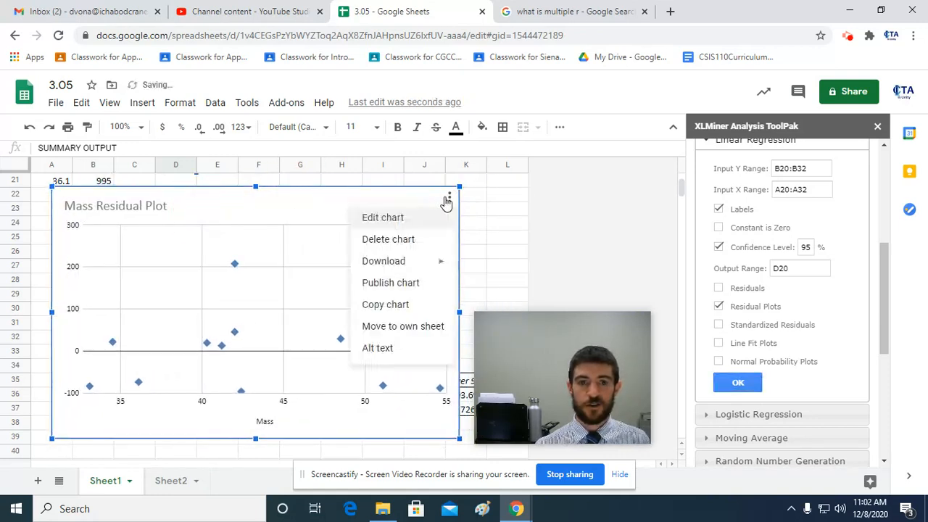
click(406, 238)
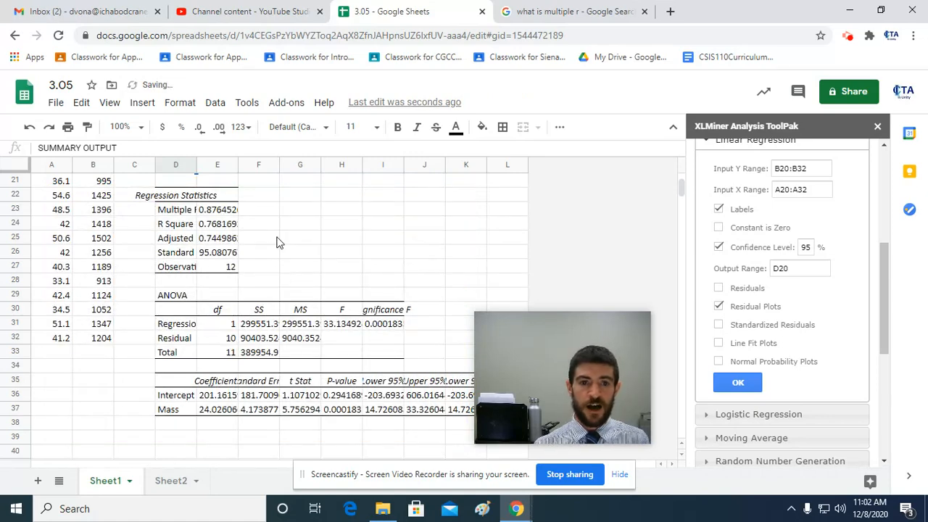
- Highlight the Intercept and Mass coefficients in E36:E37 with yellow fill
drag(218, 395, 228, 419)
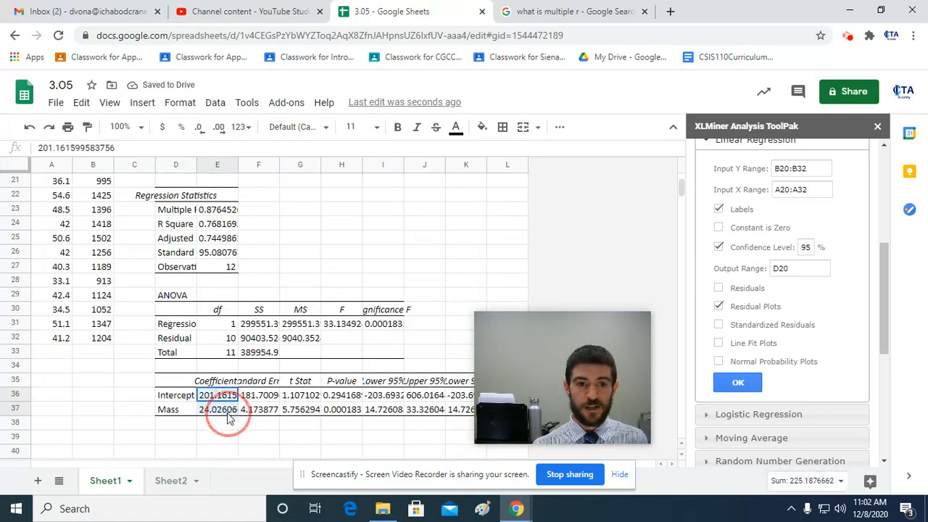
click(479, 128)
click(532, 191)
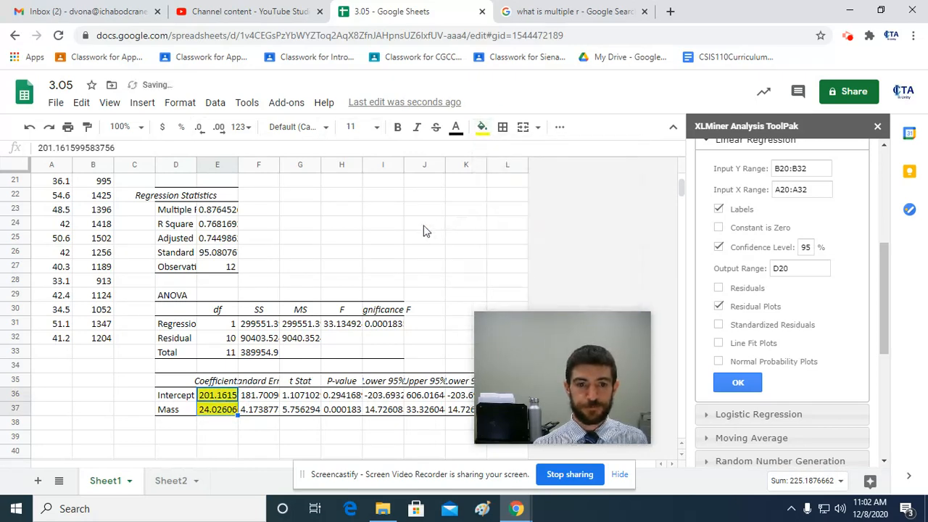
- Highlight the Standard Error value in E26 yellow and widen column D so the statistic labels fit
click(219, 254)
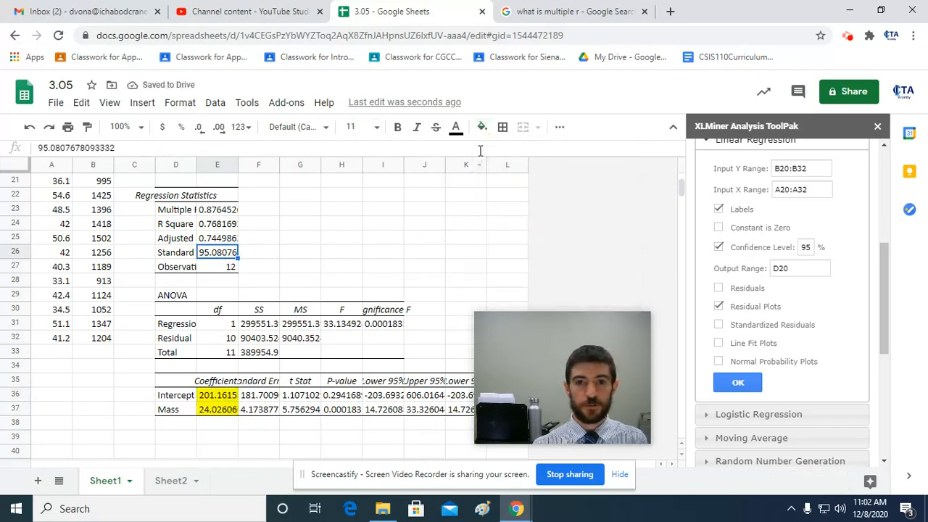
click(483, 129)
click(532, 191)
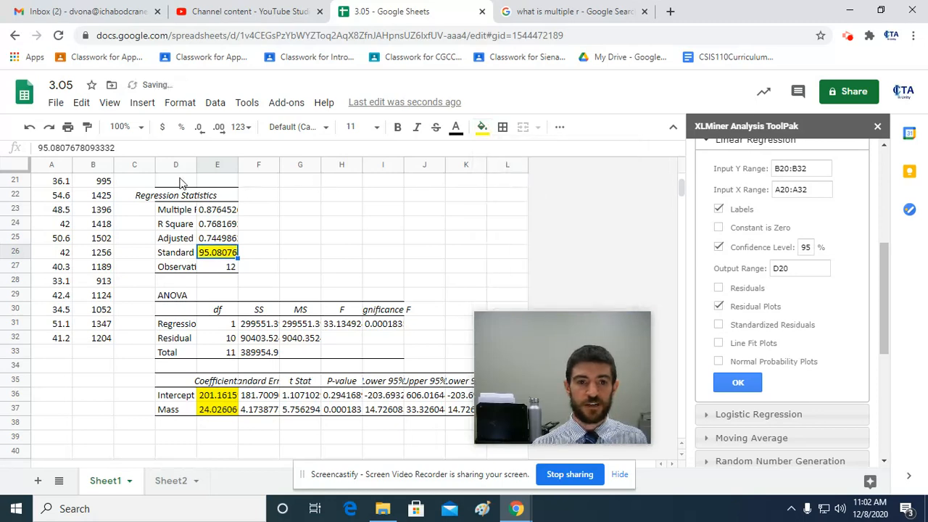
drag(195, 164, 236, 160)
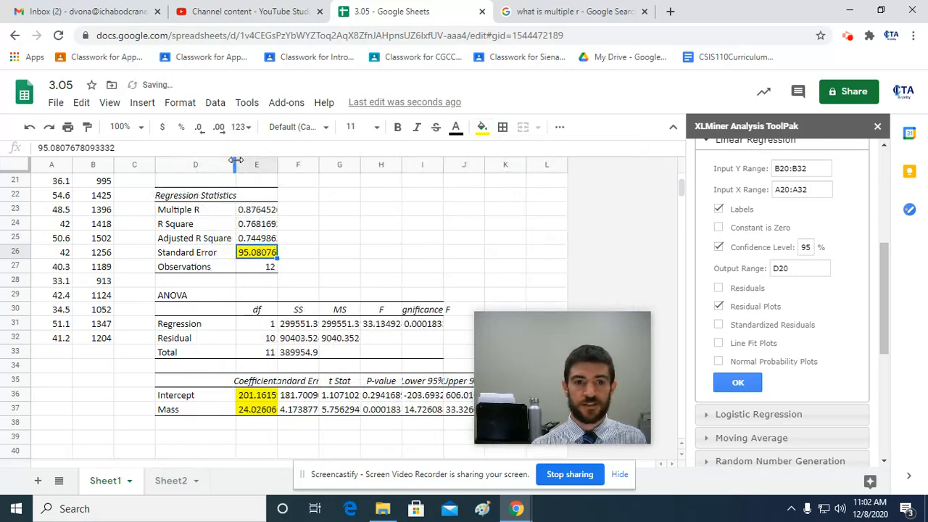
- Highlight the R Square value in E24 and the Multiple R value in E23 with yellow fill
click(261, 224)
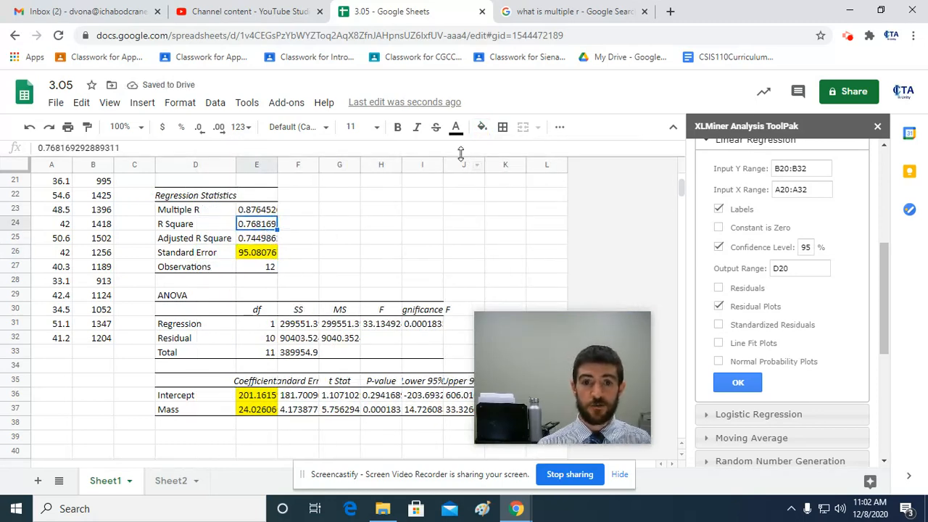
click(482, 128)
click(532, 190)
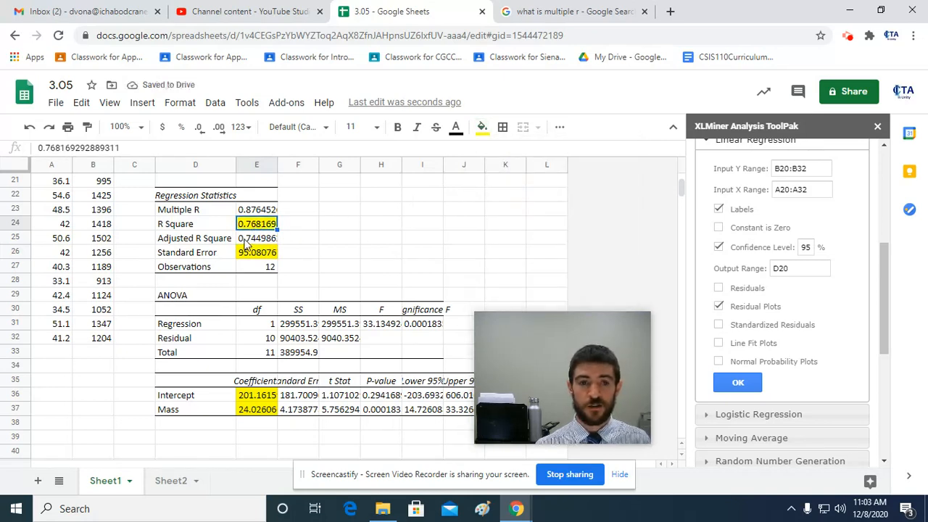
click(243, 210)
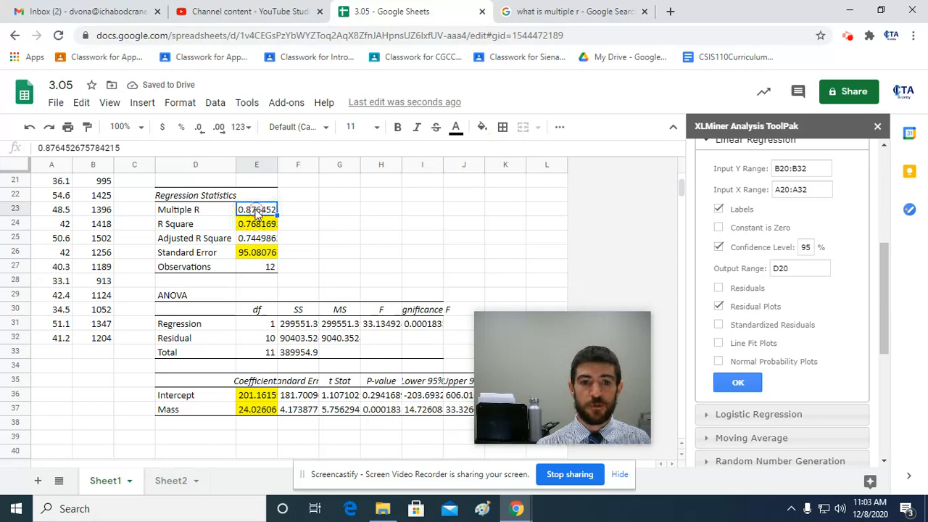
click(482, 128)
click(532, 190)
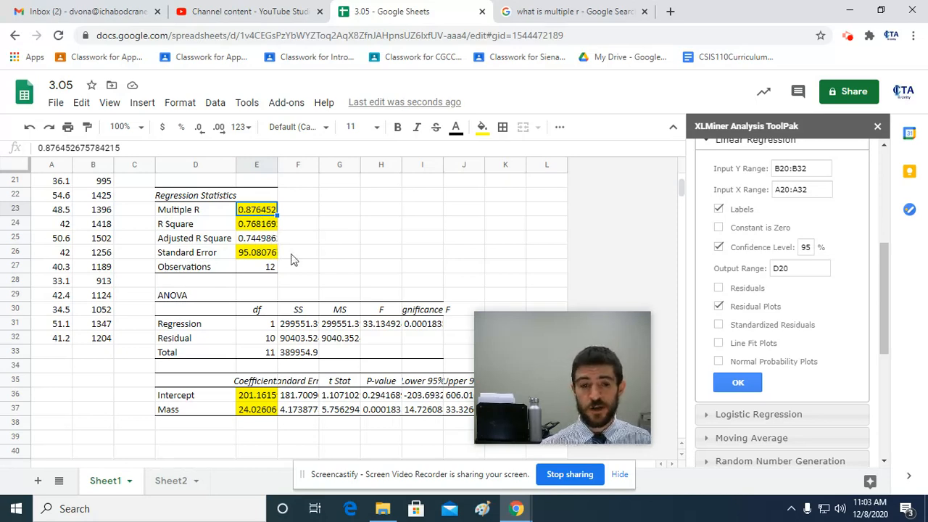
scroll(409, 342, down, 1)
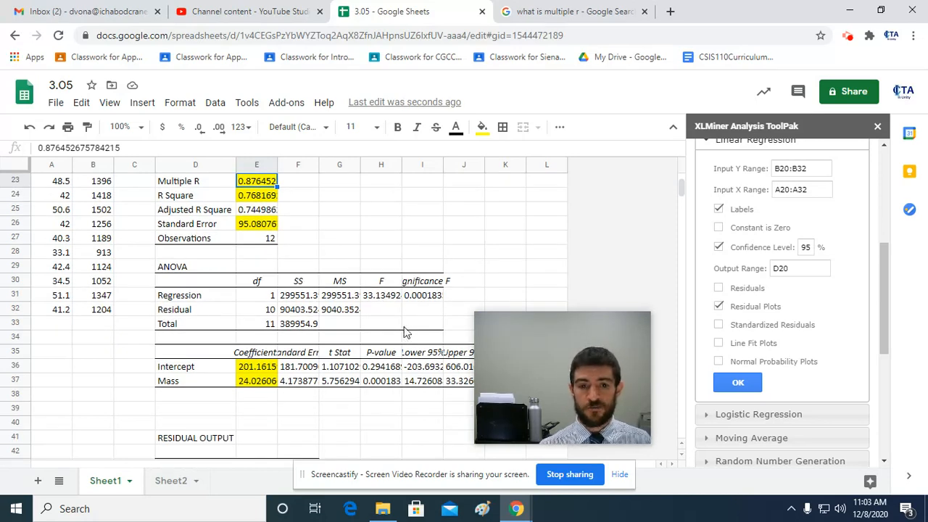
scroll(406, 314, down, 3)
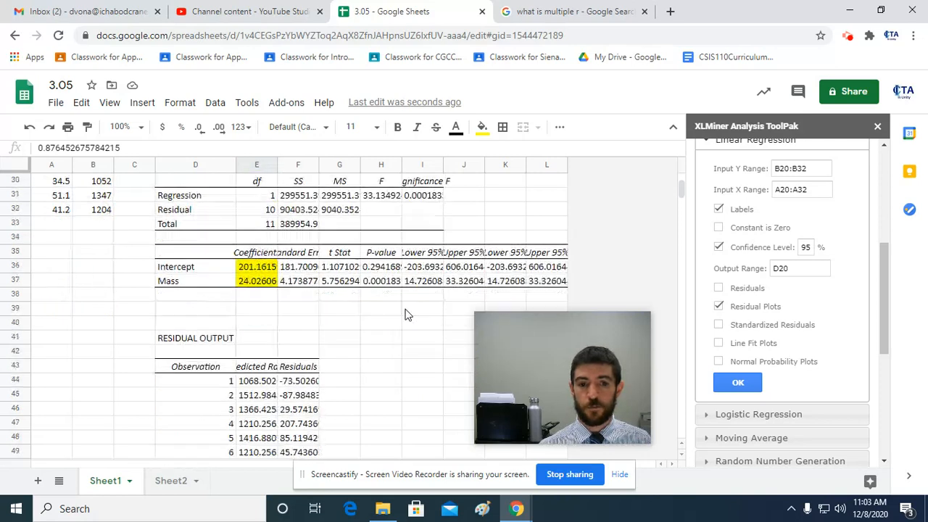
scroll(406, 314, up, 3)
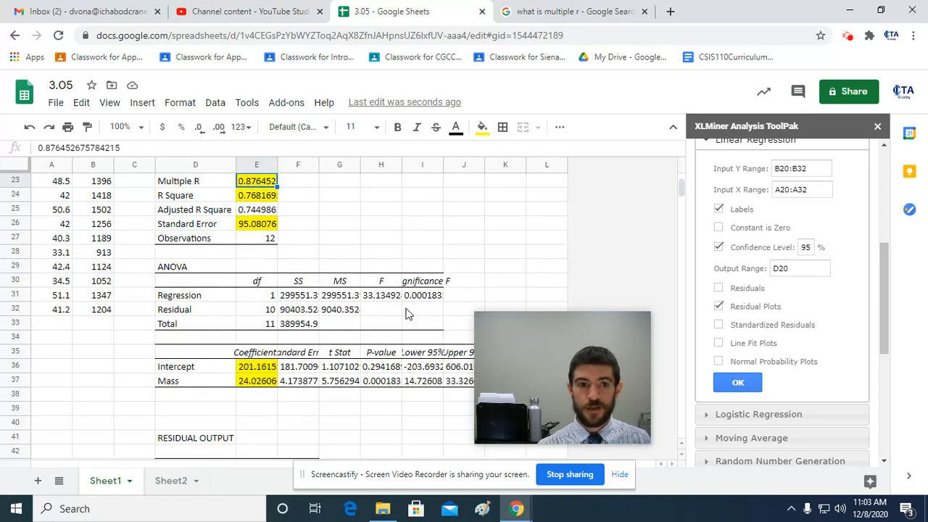
scroll(405, 314, up, 3)
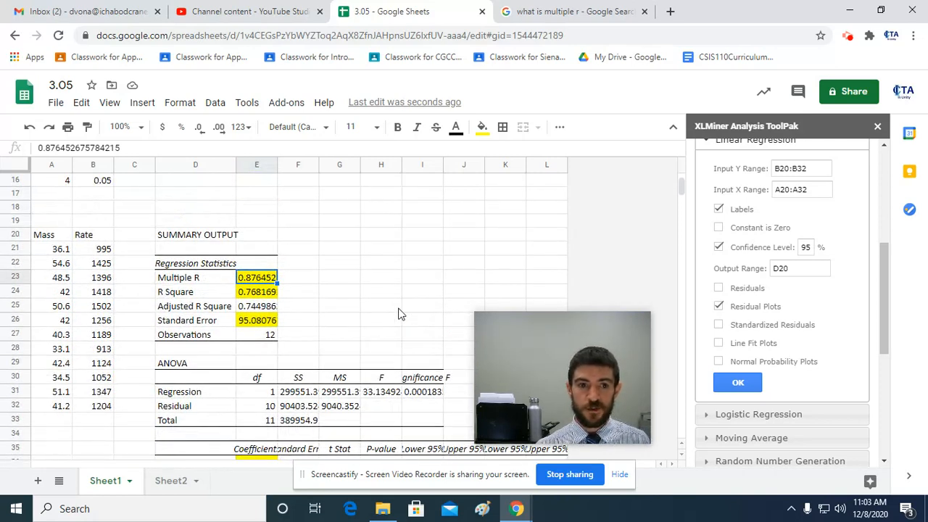
scroll(401, 313, up, 6)
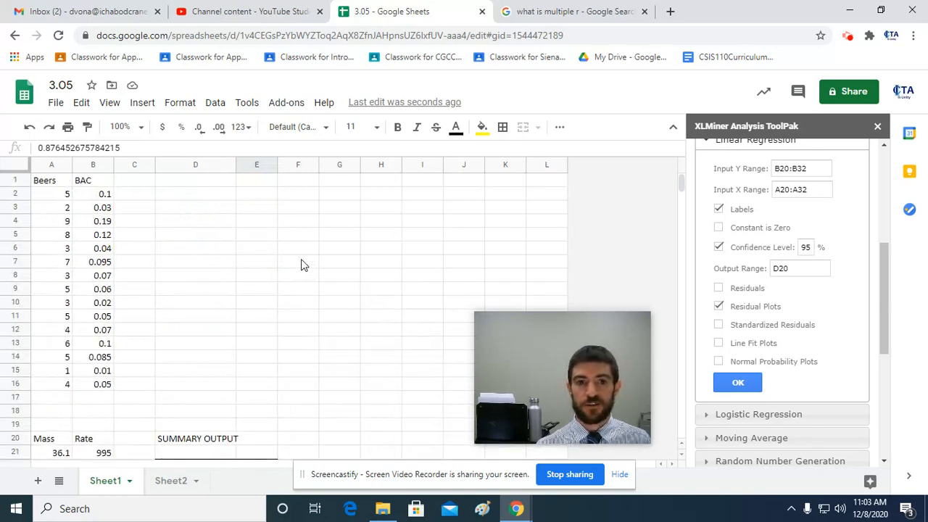